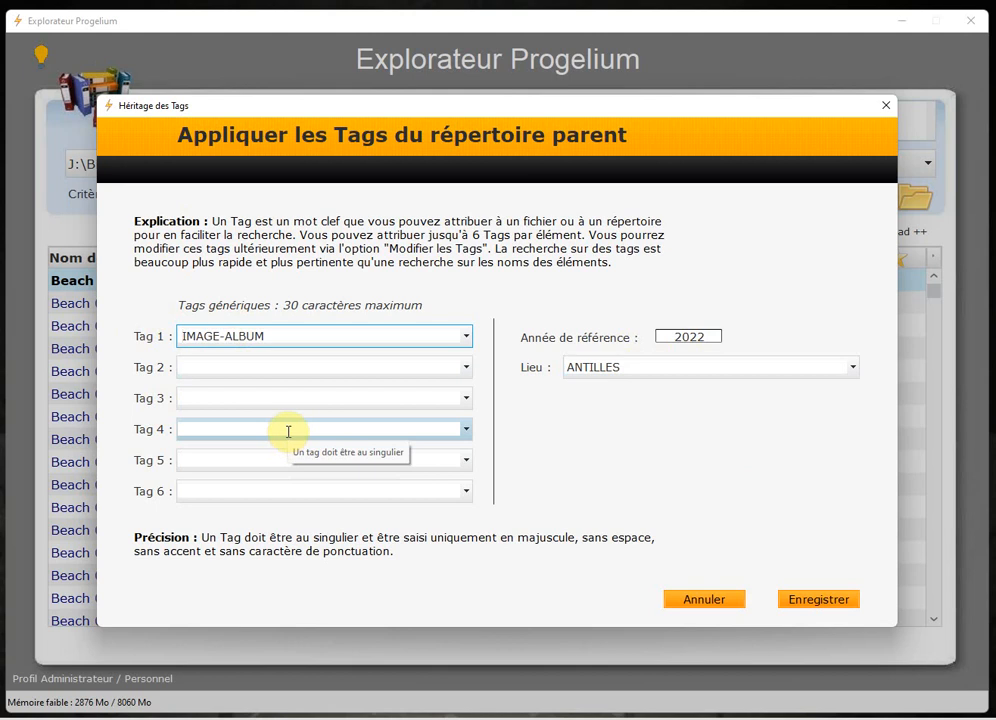
Close the parent-directory tag inheritance dialog without saving and display the image gallery of the Beach and Water folder.
{"action": "double_click", "coordinate": [688, 337]}
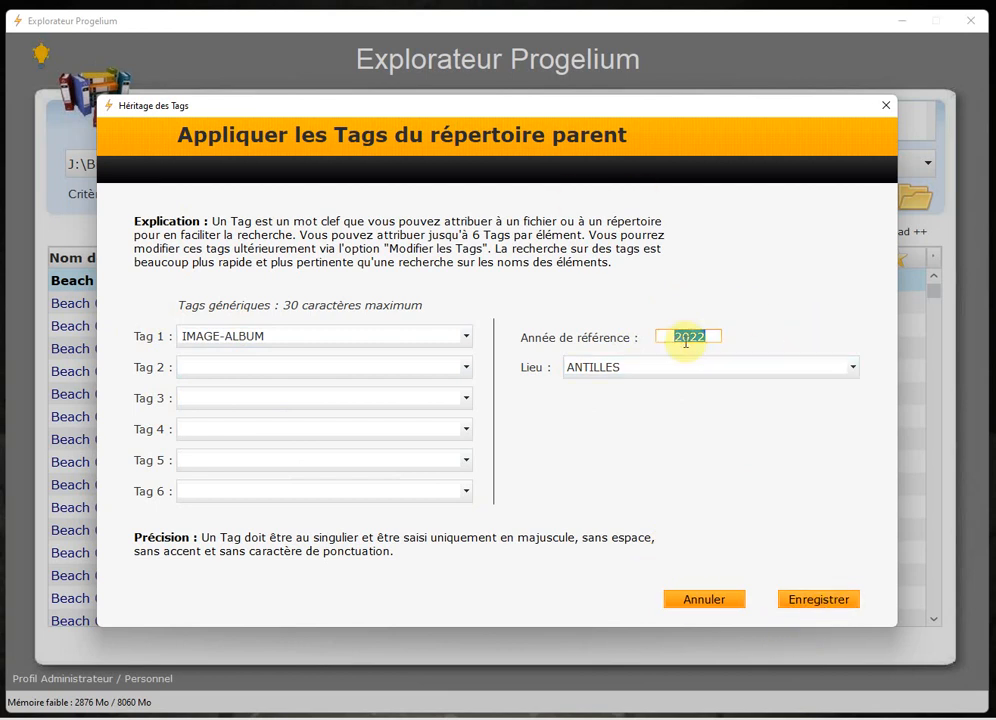
{"action": "left_click", "coordinate": [887, 107]}
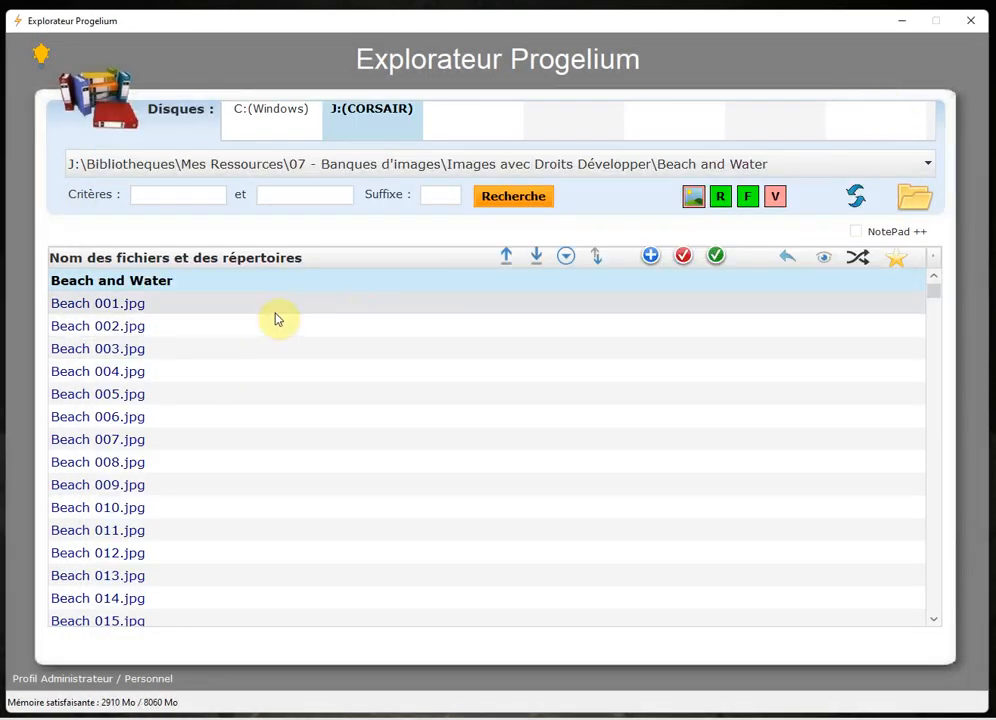
{"action": "left_click", "coordinate": [695, 198]}
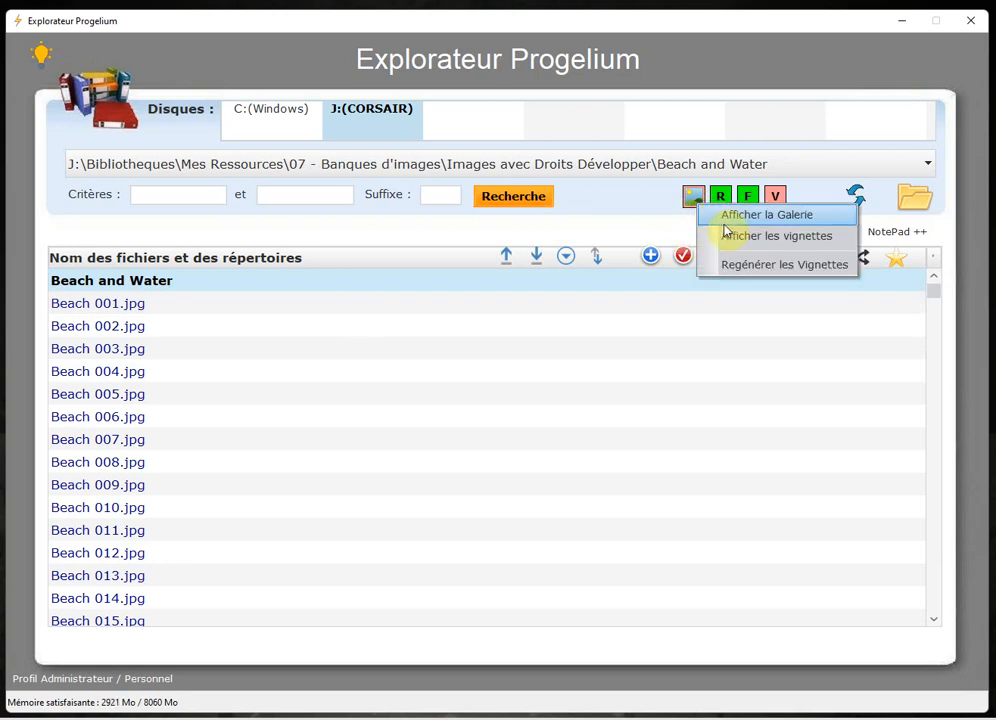
{"action": "left_click", "coordinate": [731, 220]}
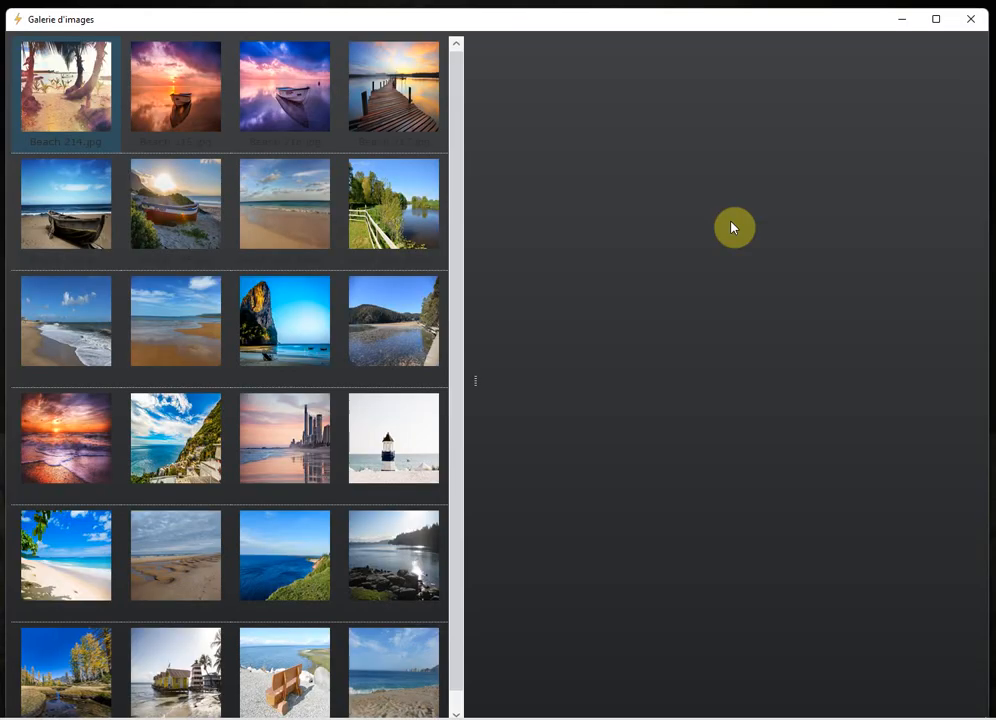
Show Beach 215.jpg in the gallery and open its accompanying text in edit mode.
{"action": "left_click", "coordinate": [193, 104]}
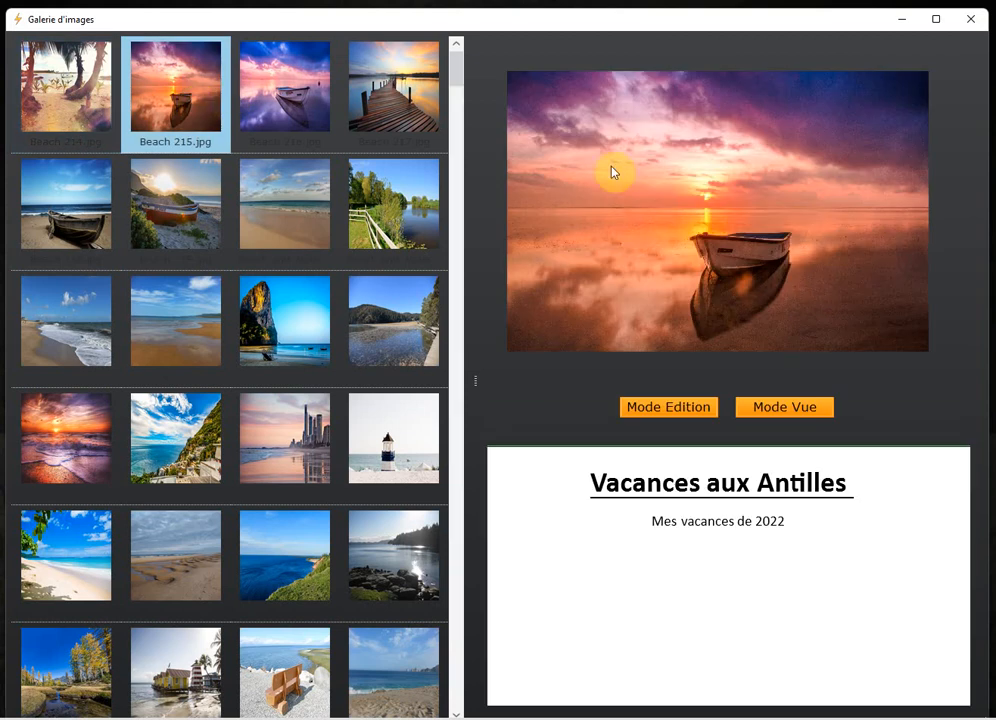
{"action": "left_click", "coordinate": [664, 414]}
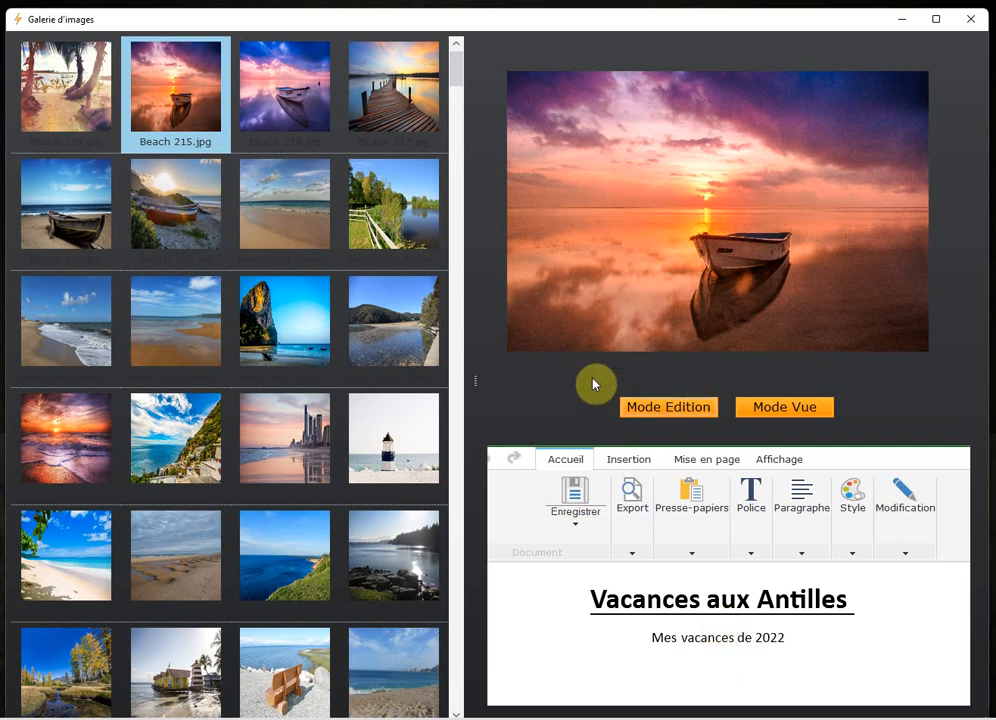
Open the text of Beach 216.jpg in edit mode and replace the placeholder with "gfdgdfgdfggfd".
{"action": "left_click", "coordinate": [245, 110]}
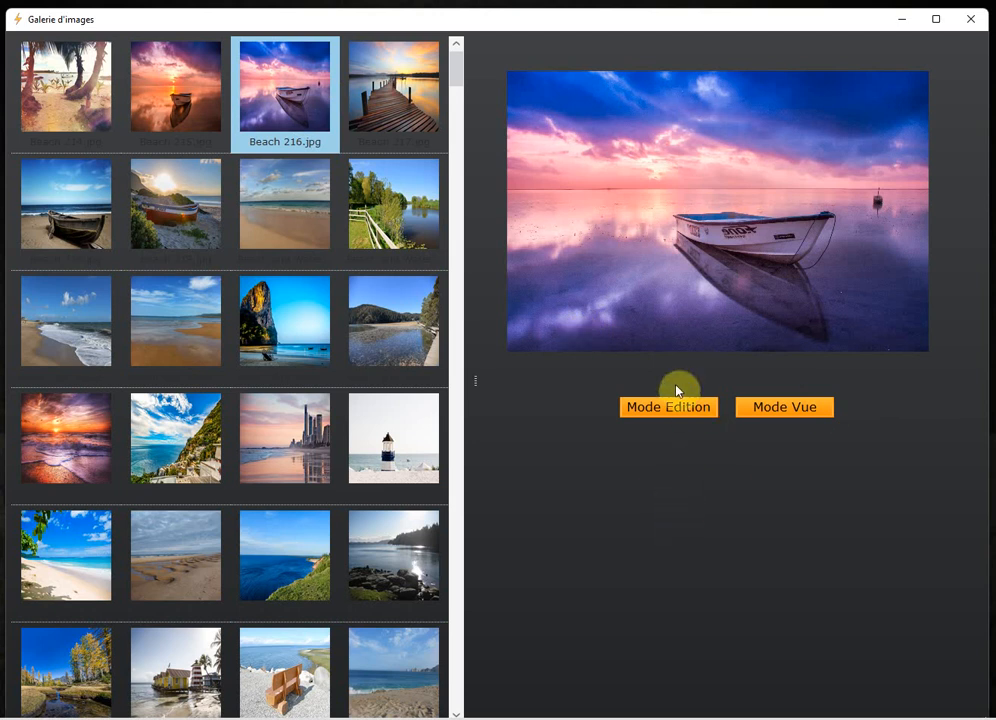
{"action": "left_click", "coordinate": [668, 410]}
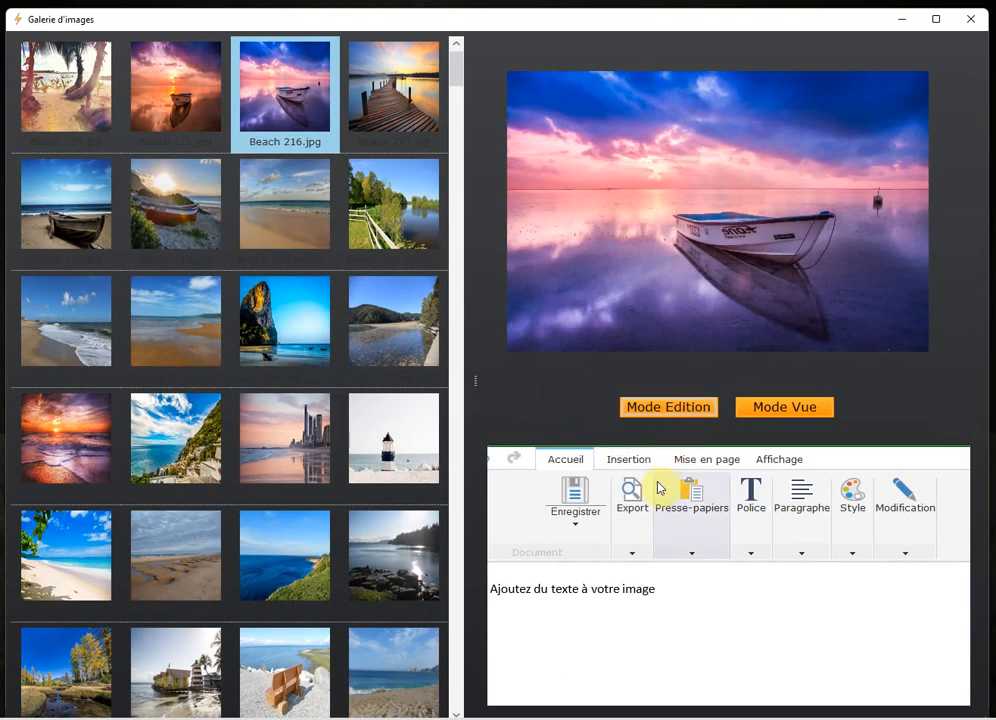
{"action": "left_click", "coordinate": [682, 588]}
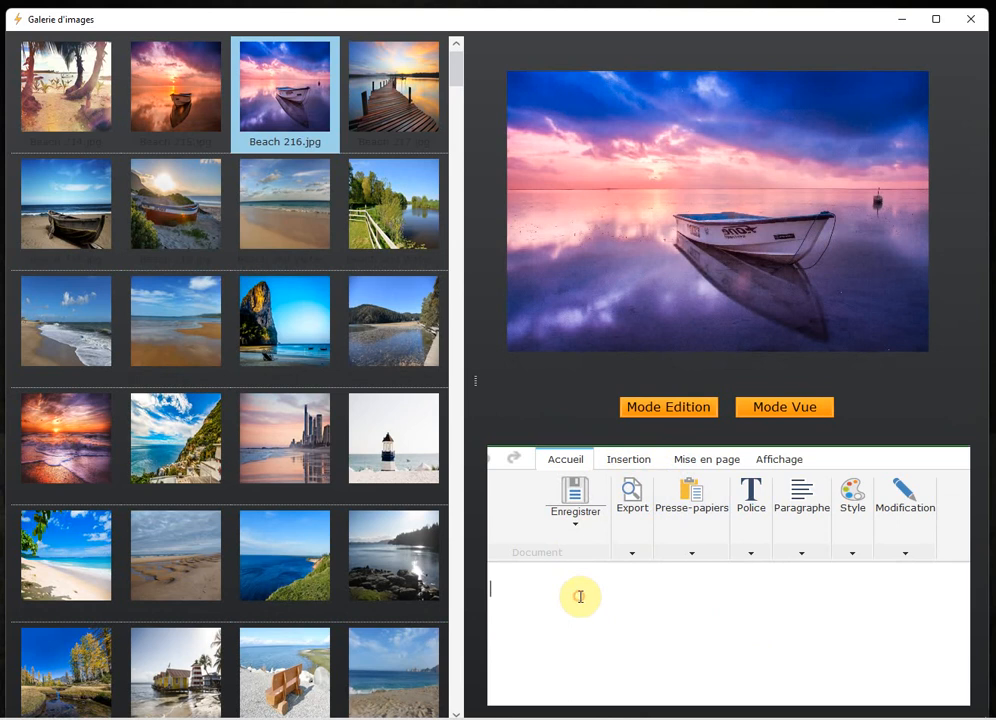
{"action": "type", "text": "dfgdfggfd"}
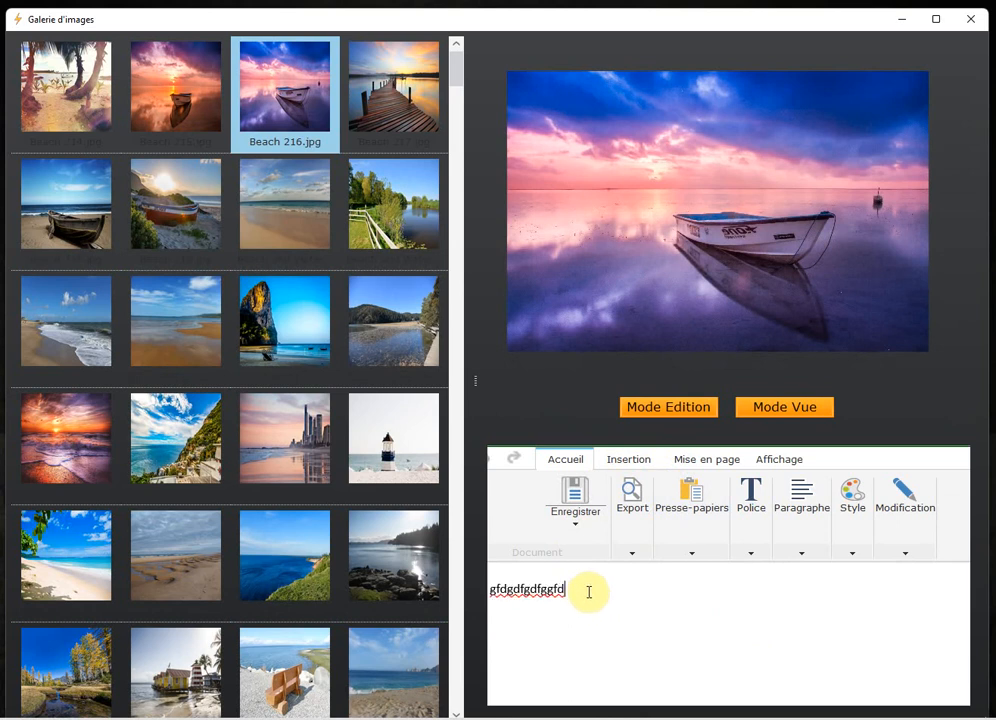
Examine the font and save options of the image text editor, and leave edit mode for Beach 216.jpg.
{"action": "left_click", "coordinate": [752, 558]}
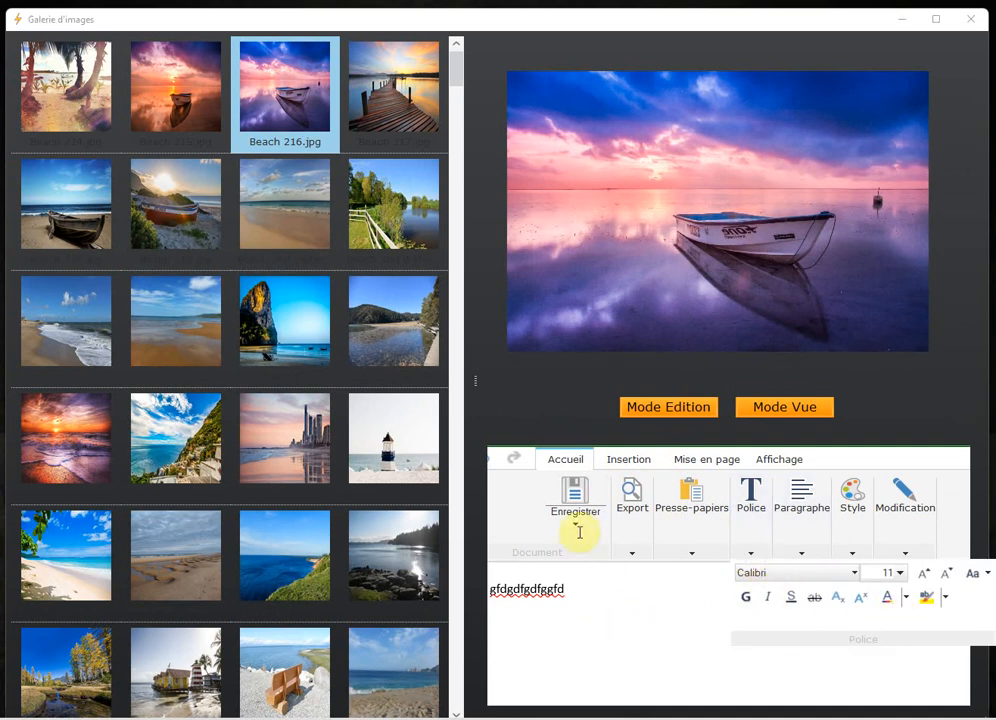
{"action": "left_click", "coordinate": [649, 636]}
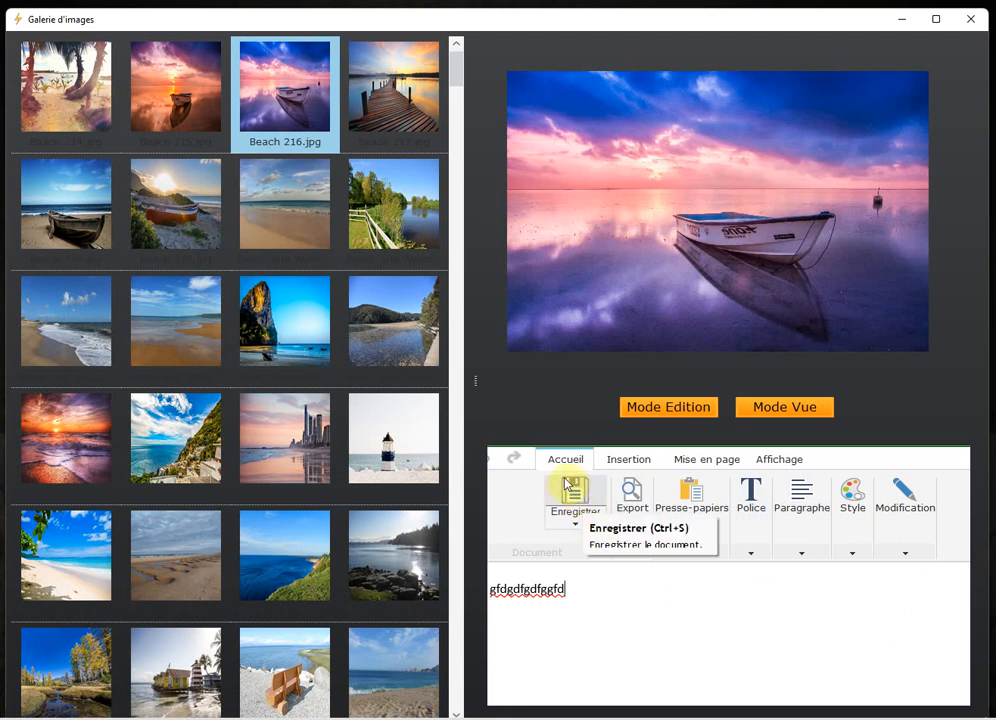
{"action": "left_click", "coordinate": [575, 521]}
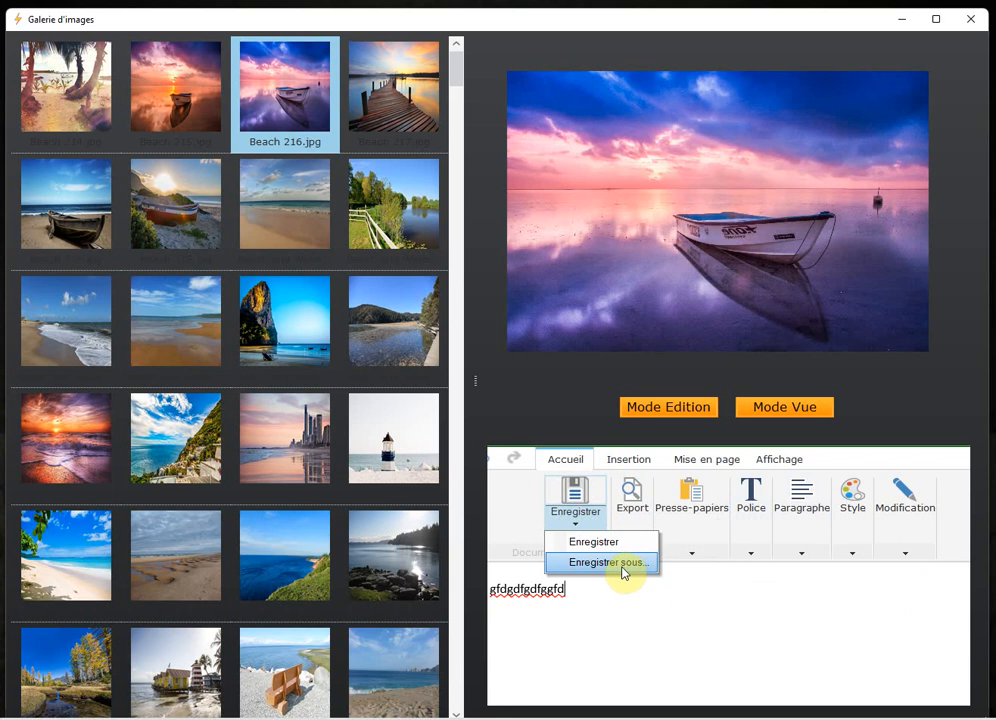
{"action": "left_click", "coordinate": [711, 641]}
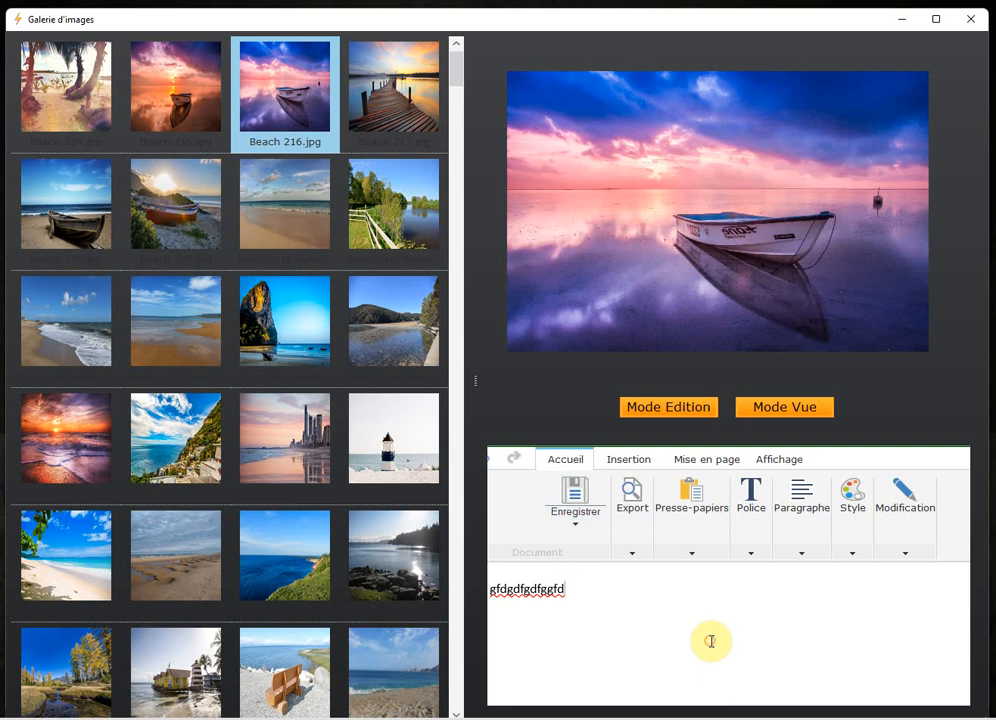
{"action": "left_click", "coordinate": [676, 410]}
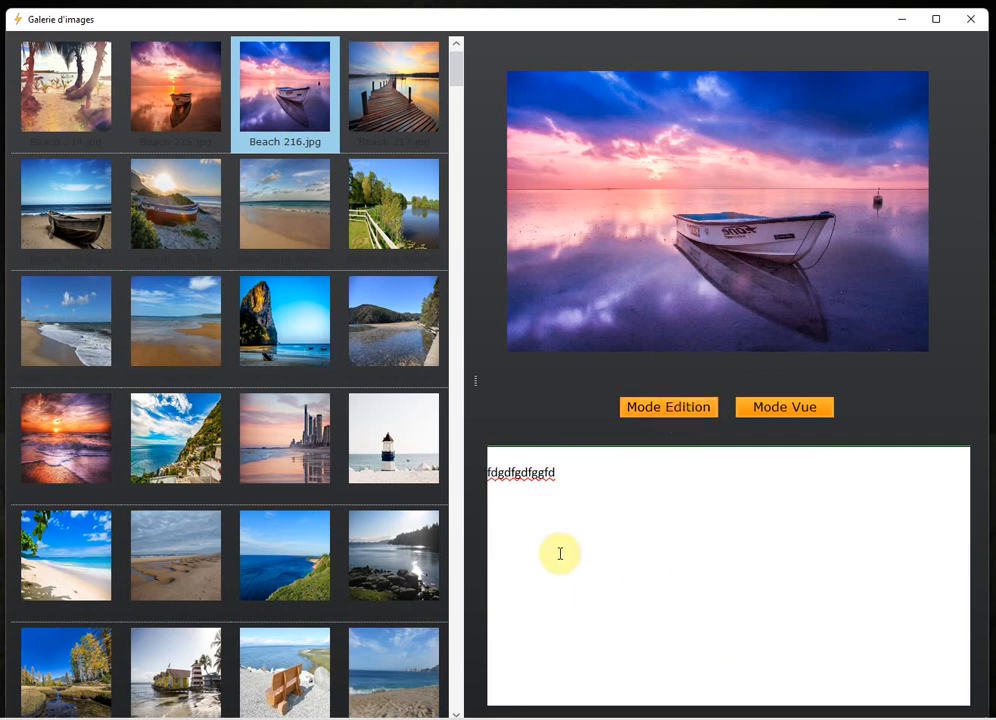
Open the second-row sandy shoreline image for text editing and close the gallery without adding any text.
{"action": "left_click", "coordinate": [287, 231]}
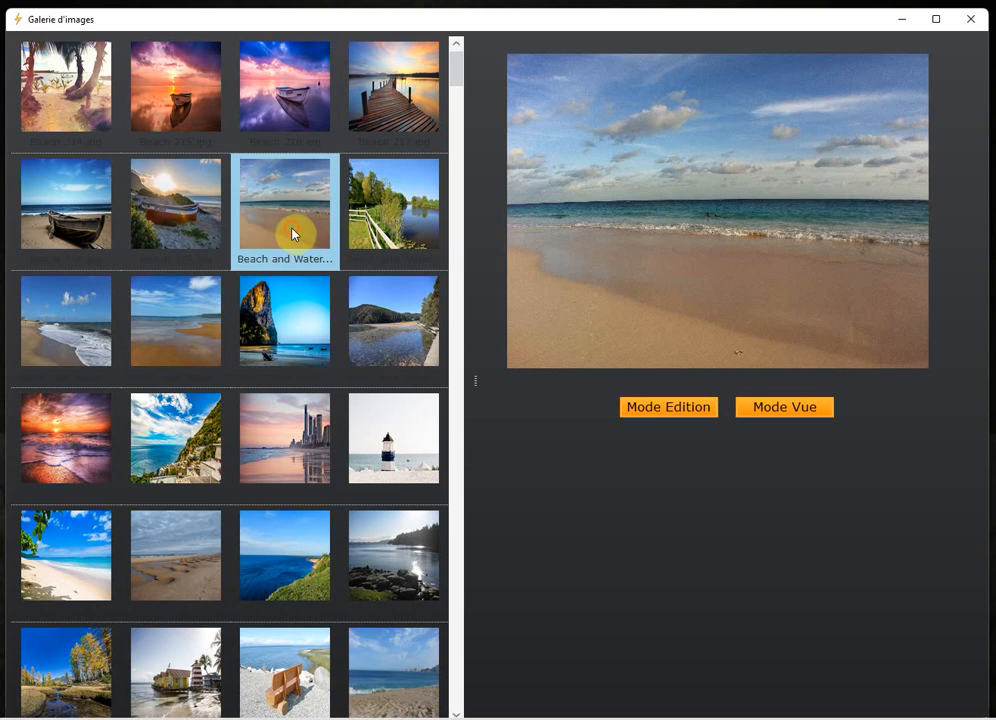
{"action": "left_click", "coordinate": [656, 409]}
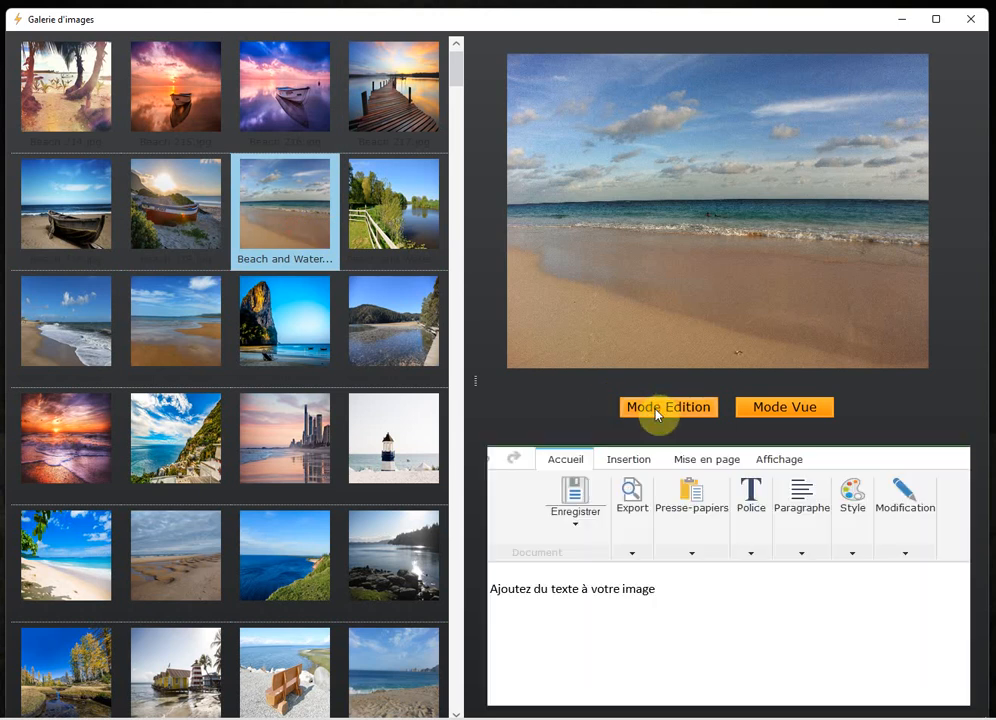
{"action": "left_click", "coordinate": [527, 627]}
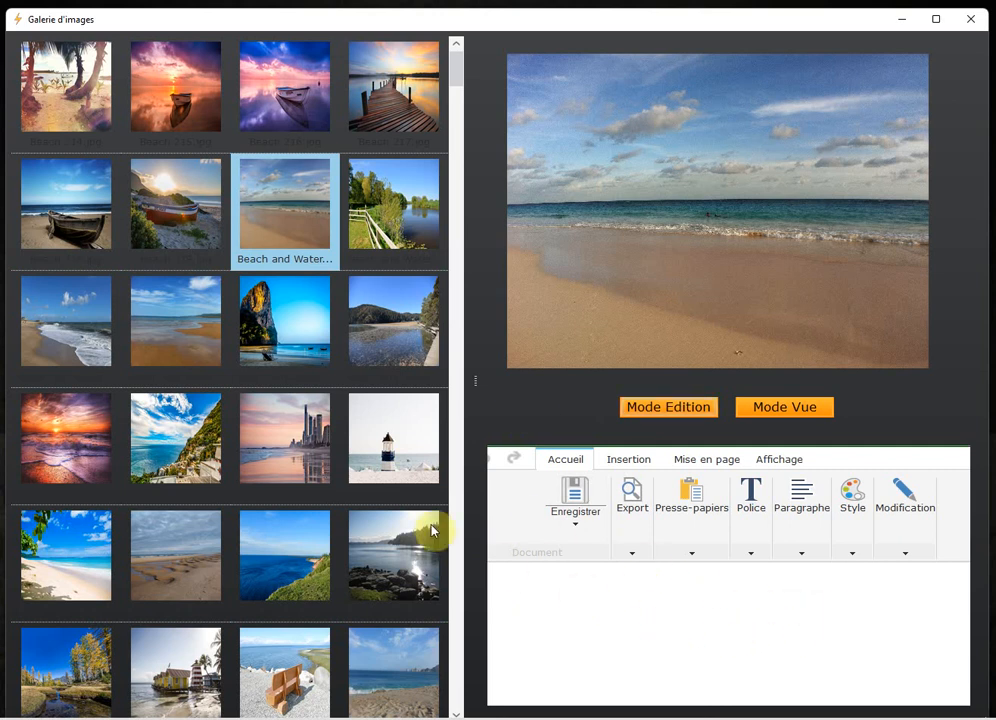
{"action": "left_click", "coordinate": [969, 19]}
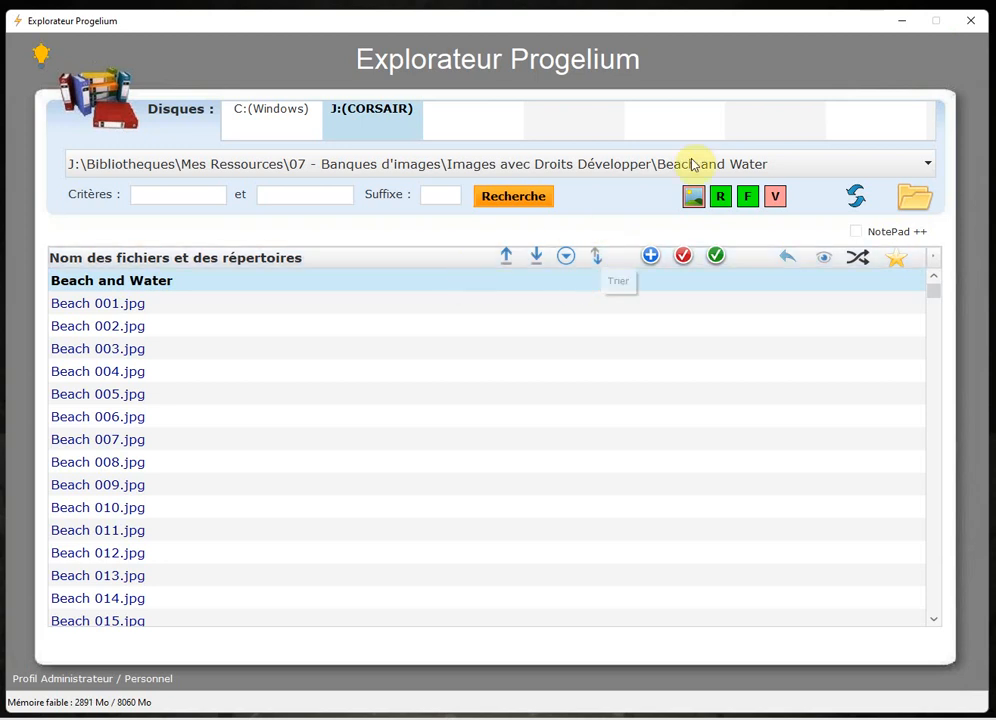
Examine the list of existing tags in the tag deletion dialog for Beach 001.jpg and close it without deleting any.
{"action": "right_click", "coordinate": [145, 309]}
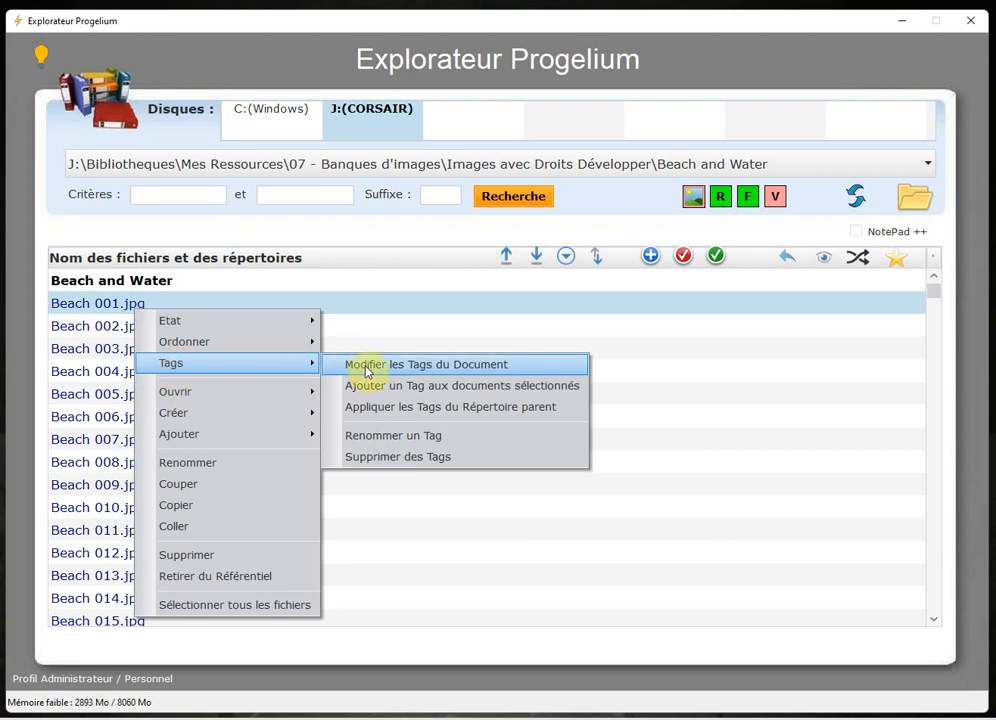
{"action": "left_click", "coordinate": [443, 464]}
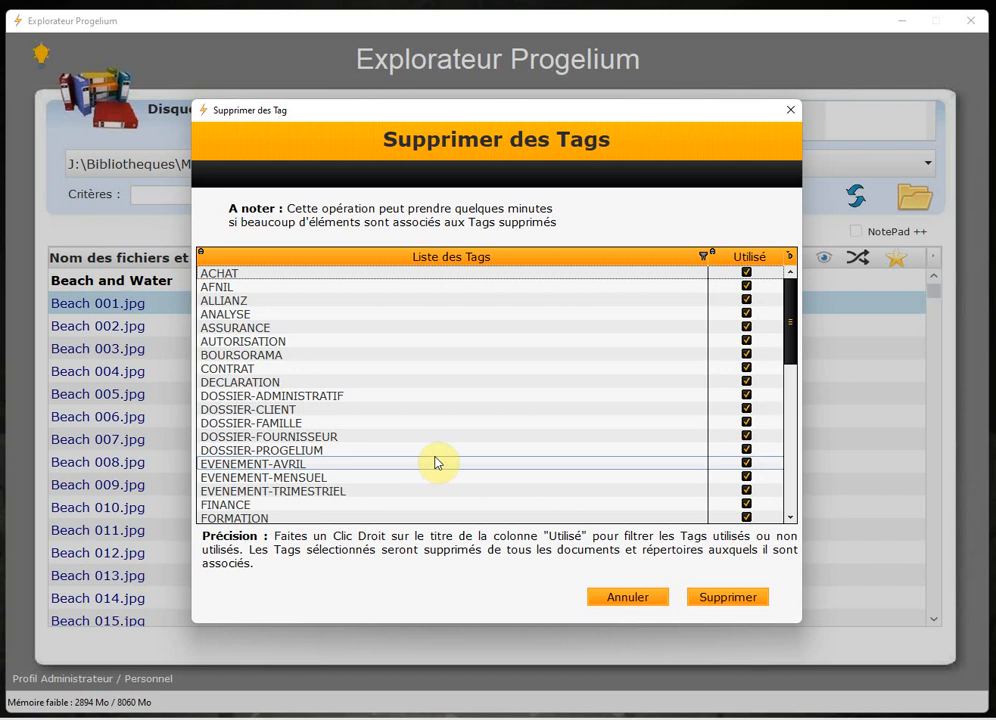
{"action": "key", "text": "Up"}
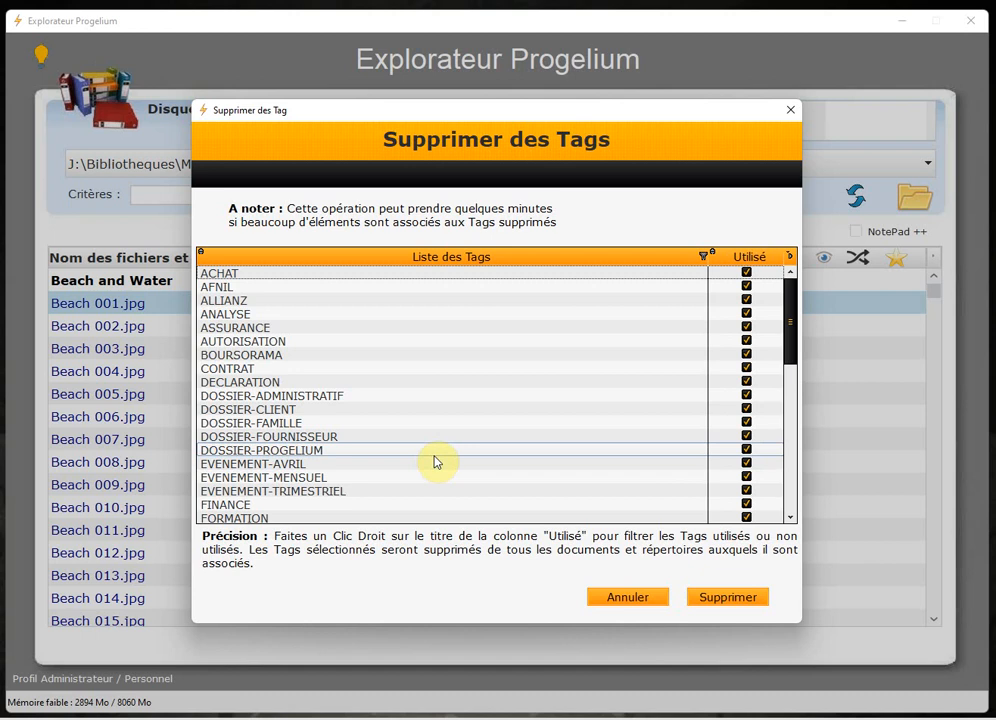
{"action": "key", "text": "Up"}
{"action": "key", "text": "Up"}
{"action": "key", "text": "Up"}
{"action": "key", "text": "Up"}
{"action": "key", "text": "Up"}
{"action": "key", "text": "Up"}
{"action": "key", "text": "Up"}
{"action": "key", "text": "Up"}
{"action": "key", "text": "Up"}
{"action": "key", "text": "Up"}
{"action": "key", "text": "Up"}
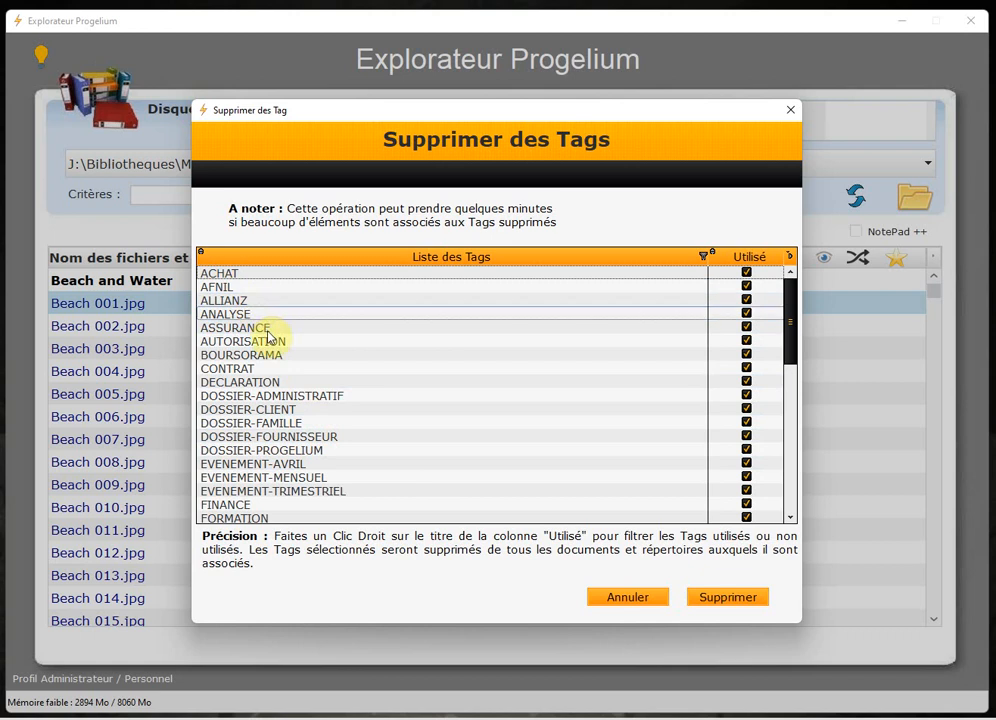
{"action": "scroll", "coordinate": [305, 370], "scroll_direction": "down", "scroll_amount": 3}
{"action": "scroll", "coordinate": [307, 377], "scroll_direction": "up", "scroll_amount": 3}
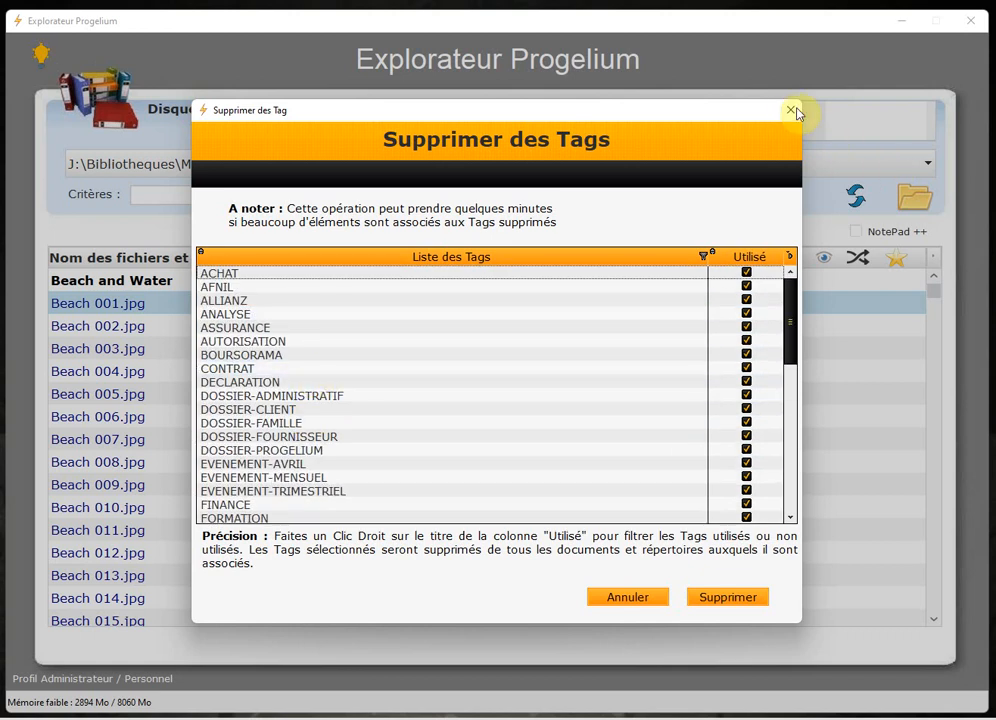
{"action": "left_click", "coordinate": [790, 112]}
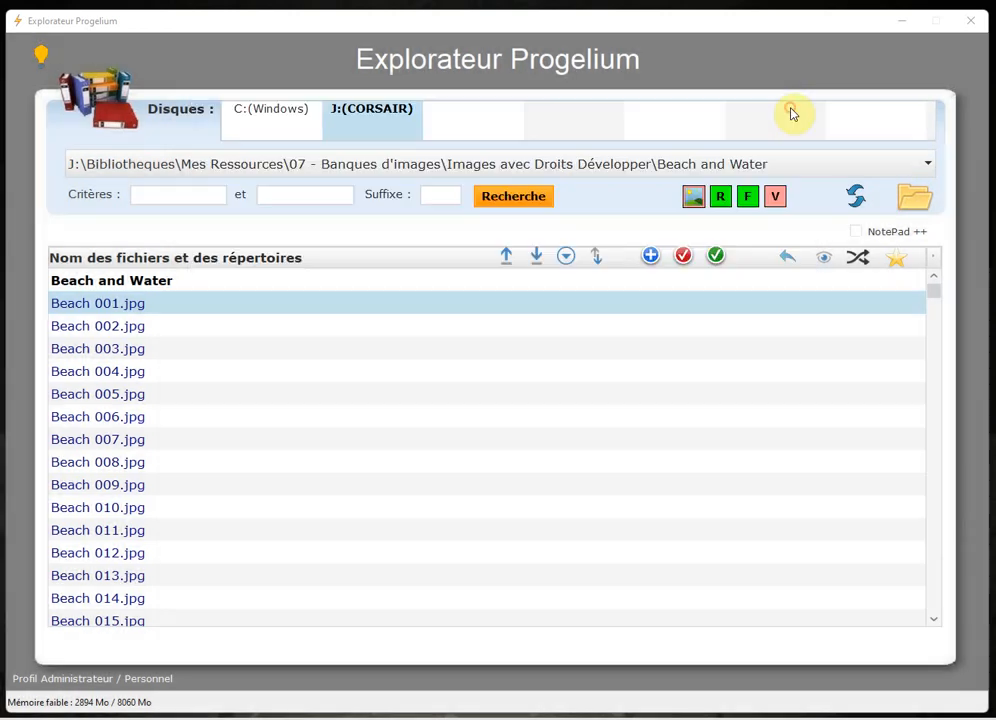
Set Tag 2 of Beach 001.jpg to TEST1 and save the document's tags.
{"action": "right_click", "coordinate": [136, 306]}
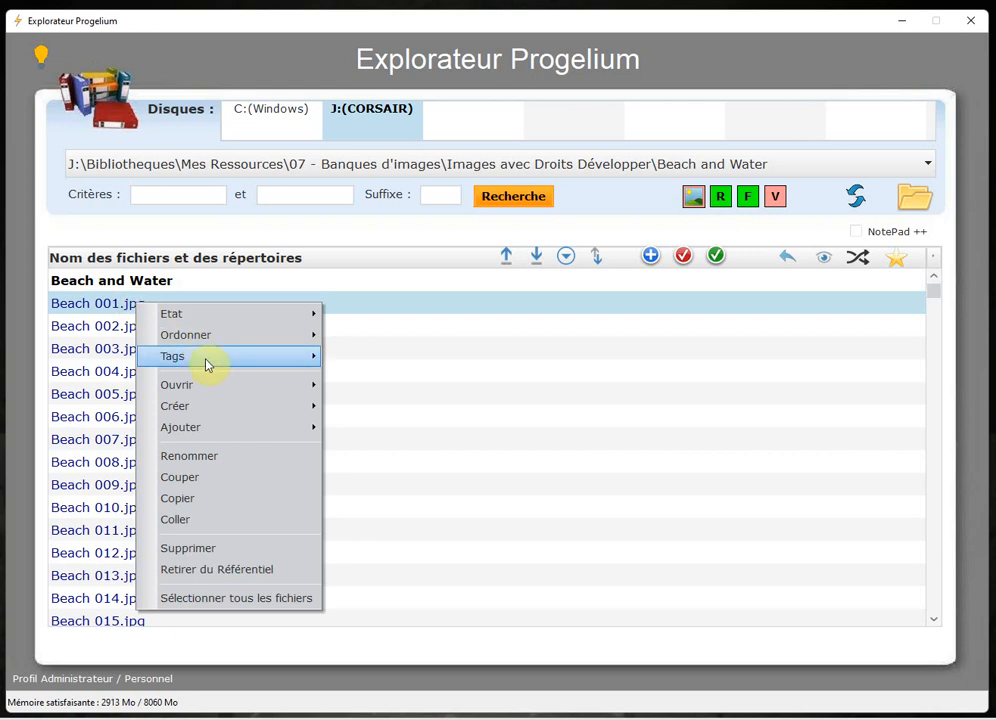
{"action": "mouse_move", "coordinate": [196, 362]}
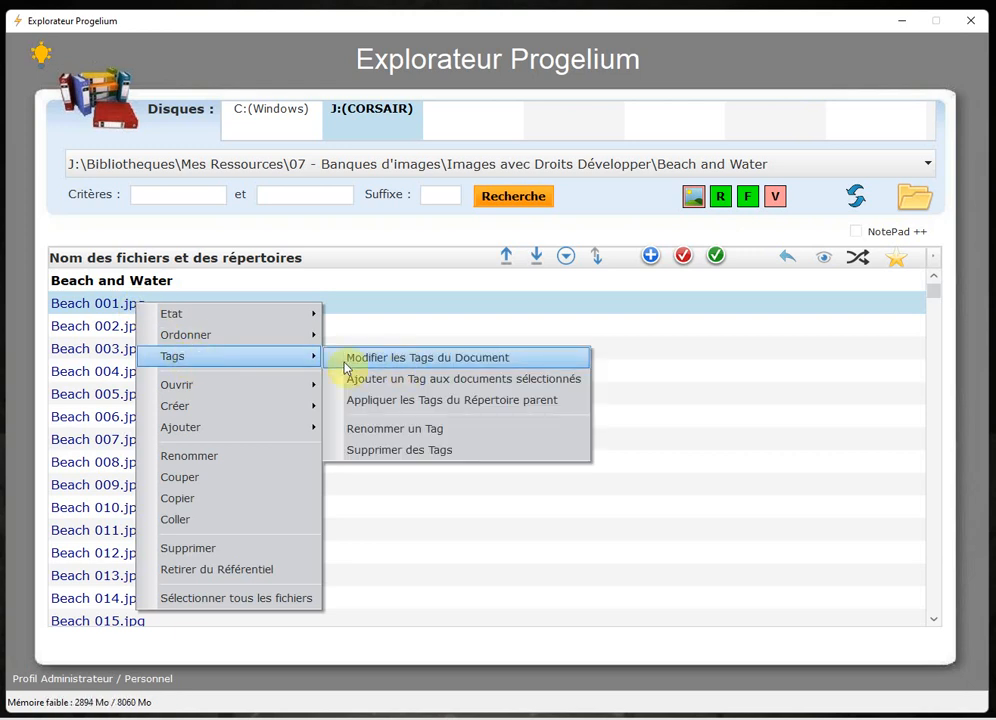
{"action": "left_click", "coordinate": [389, 360]}
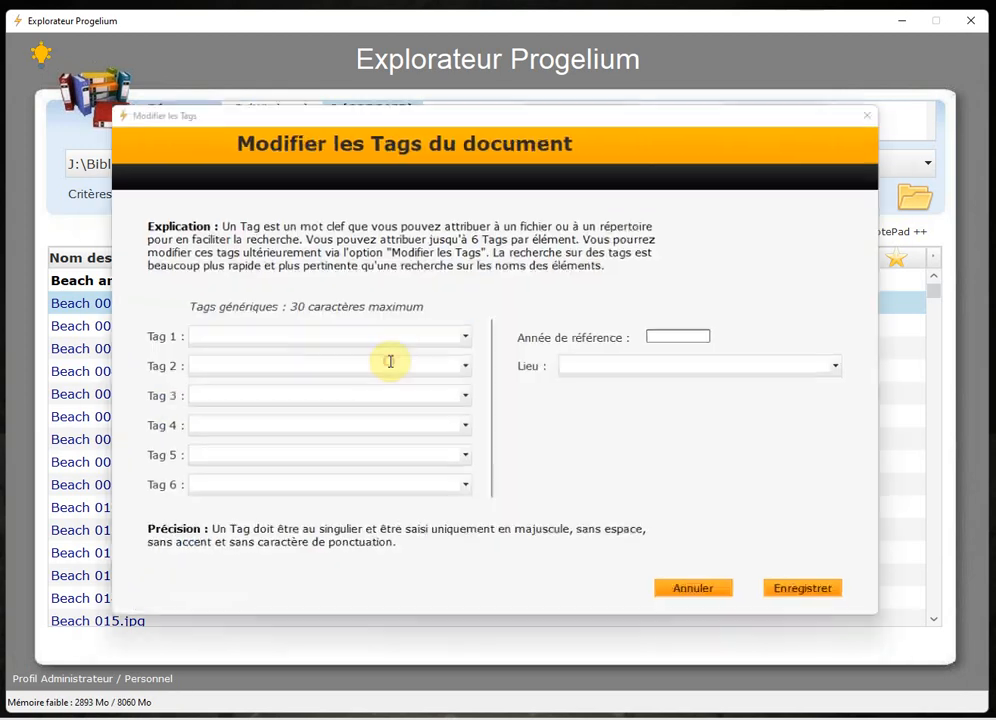
{"action": "left_click", "coordinate": [283, 362]}
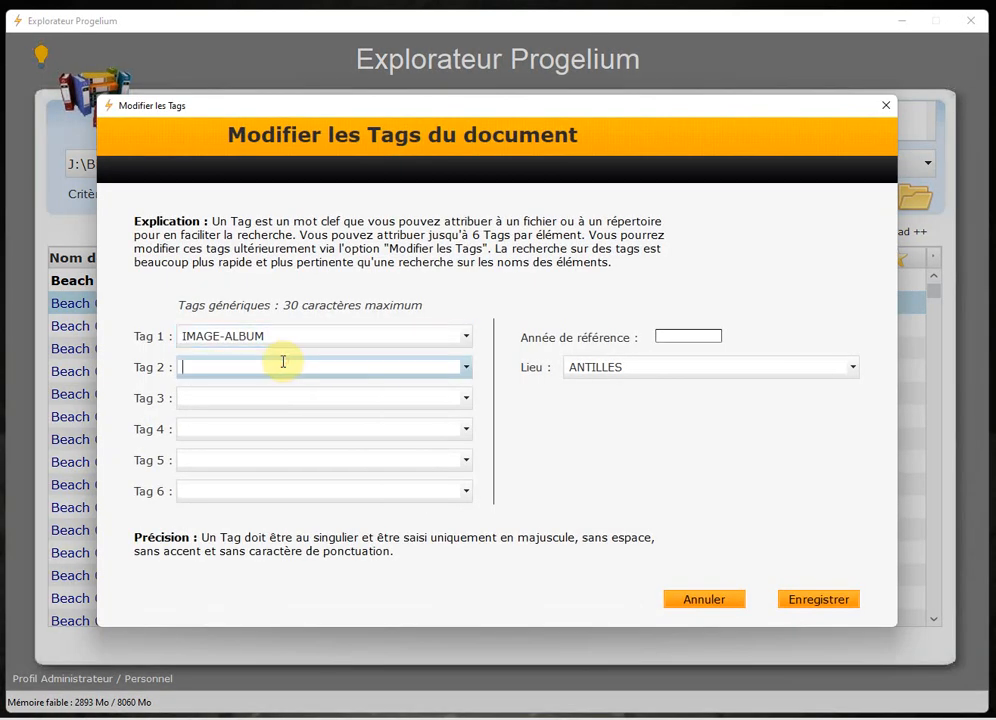
{"action": "type", "text": "TEST"}
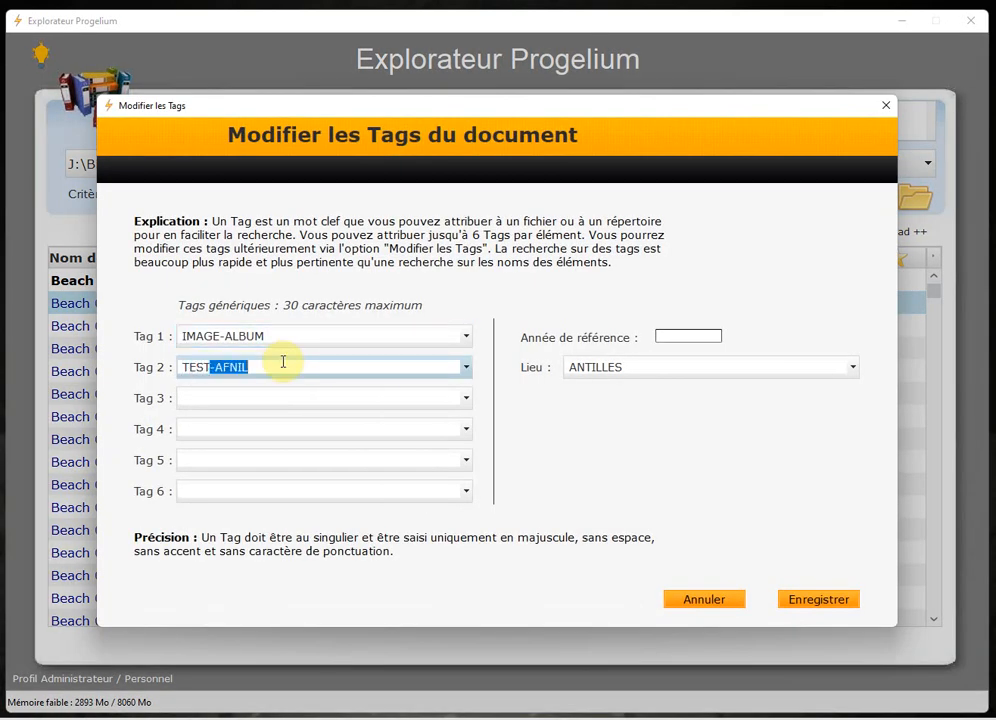
{"action": "type", "text": "1"}
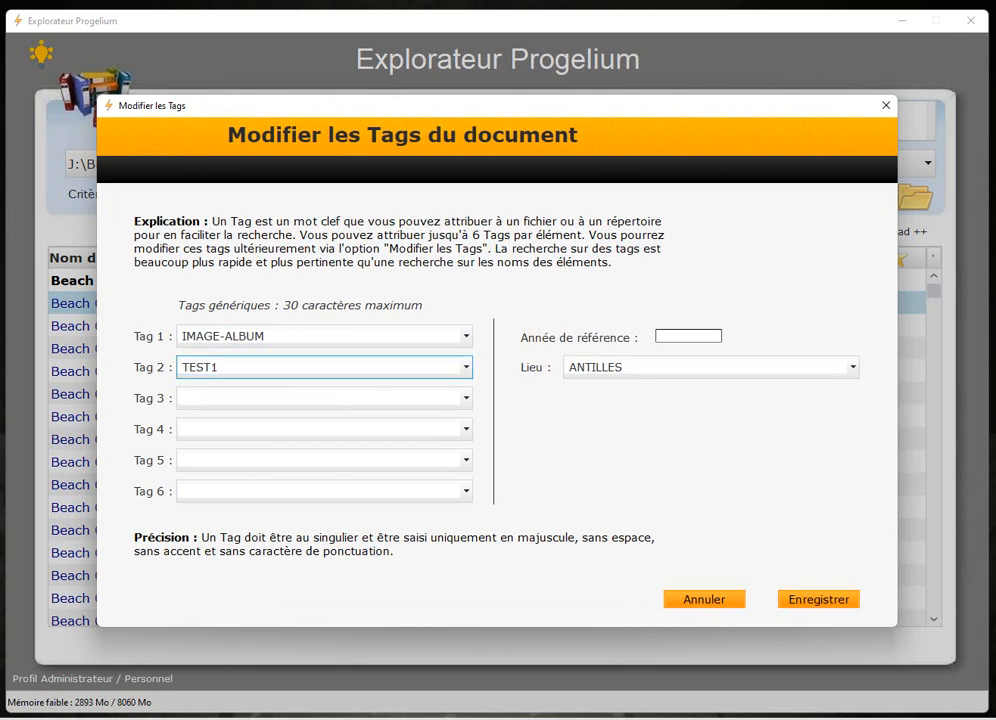
{"action": "left_click", "coordinate": [833, 600]}
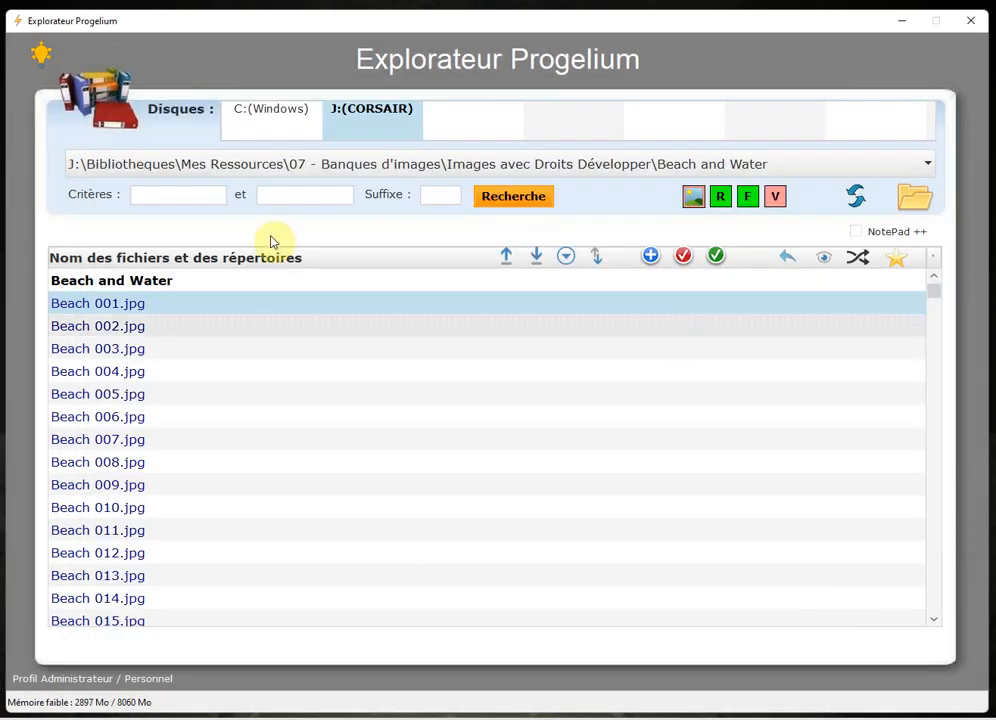
Set Tag 2 of Beach 002.jpg to TEST2 and save the document's tags.
{"action": "left_click", "coordinate": [160, 329]}
{"action": "right_click", "coordinate": [160, 331]}
{"action": "mouse_move", "coordinate": [311, 378]}
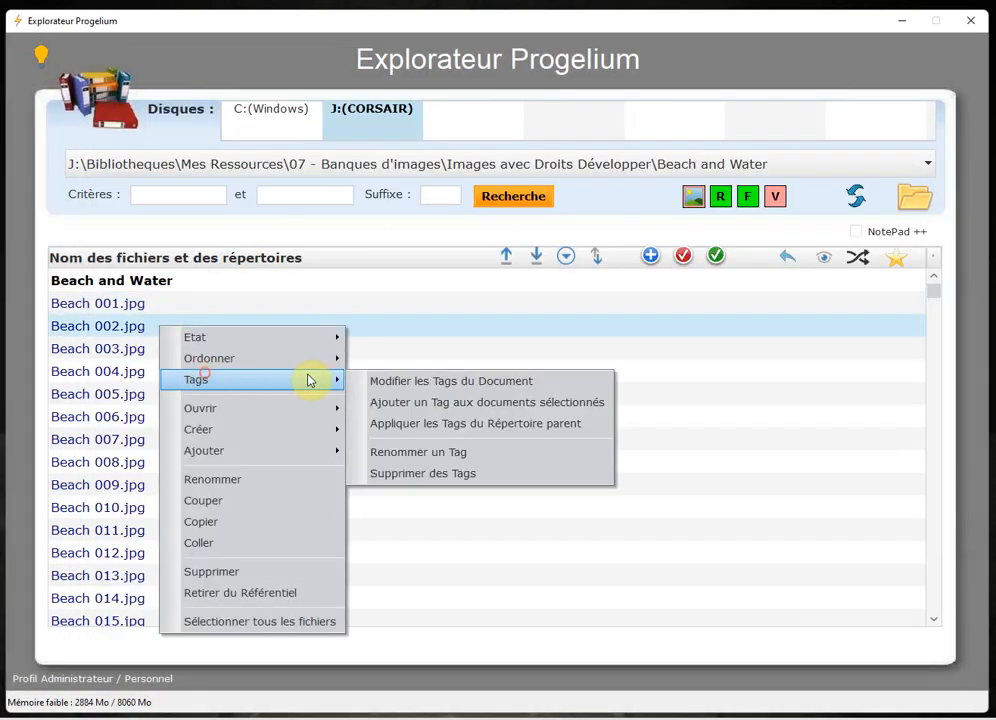
{"action": "left_click", "coordinate": [378, 381]}
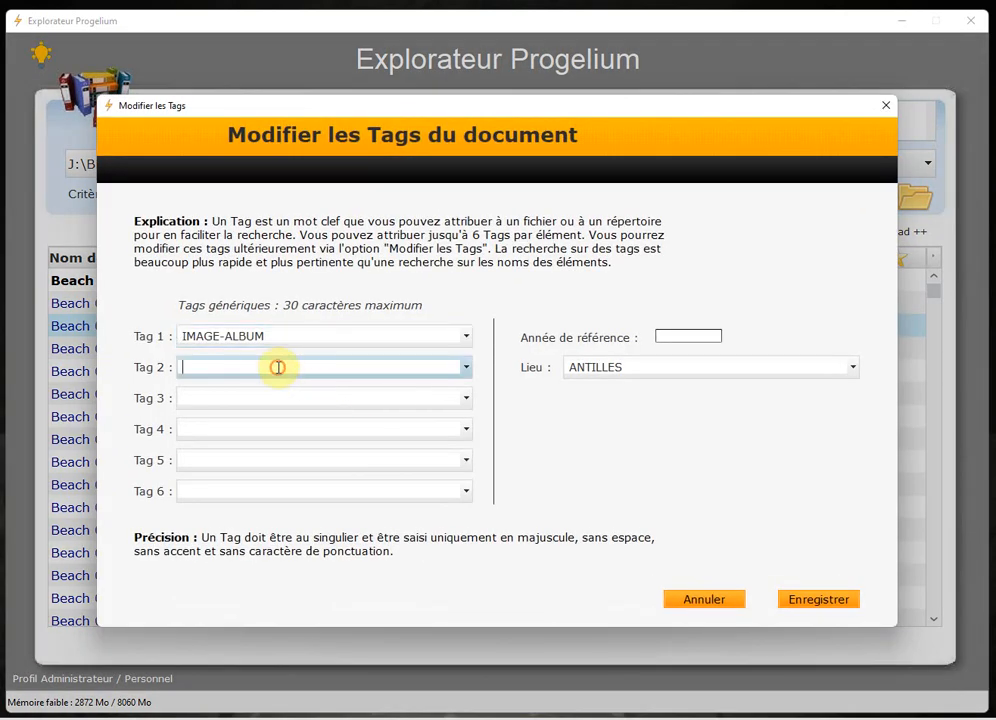
{"action": "type", "text": "TEST"}
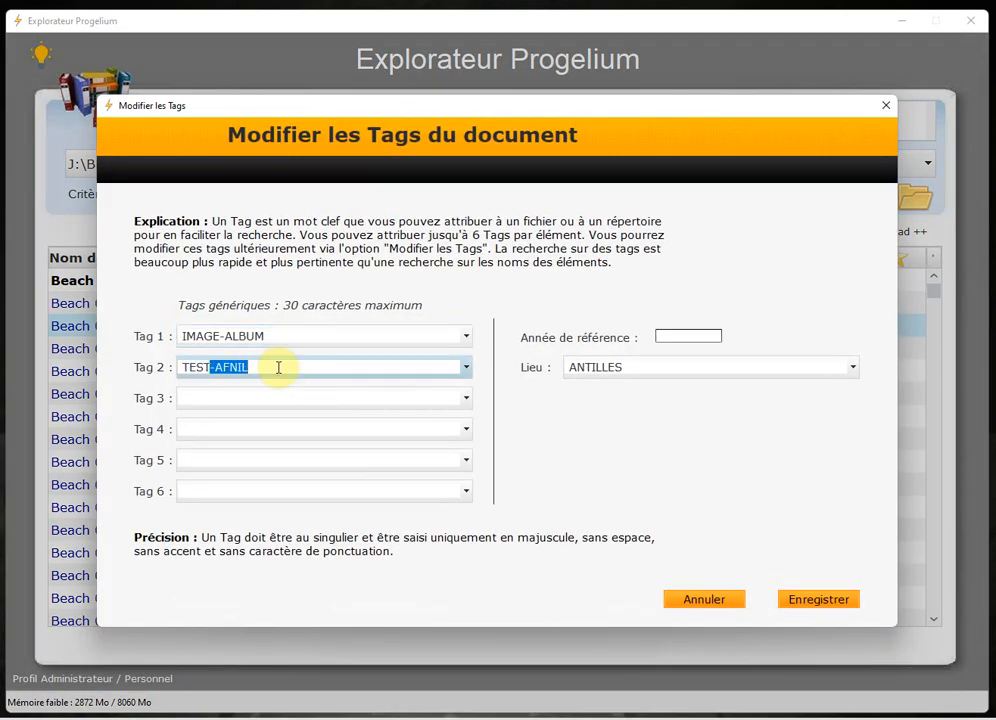
{"action": "type", "text": "2"}
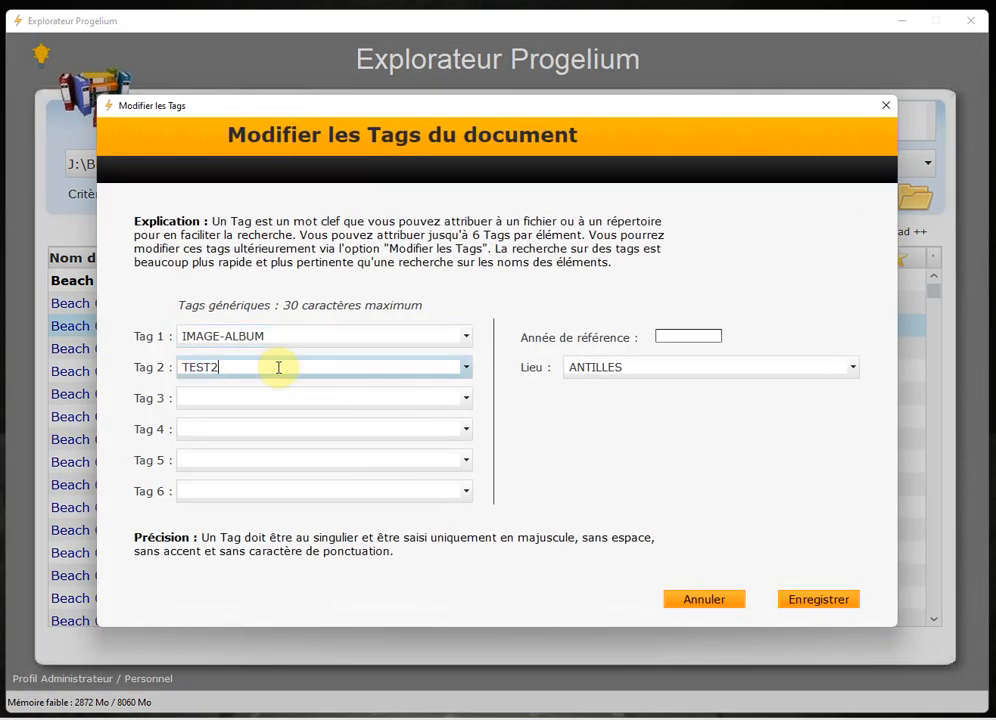
{"action": "left_click", "coordinate": [818, 599]}
Set Tag 2 of Beach 003.jpg to TEST3 and save the document's tags.
{"action": "right_click", "coordinate": [176, 349]}
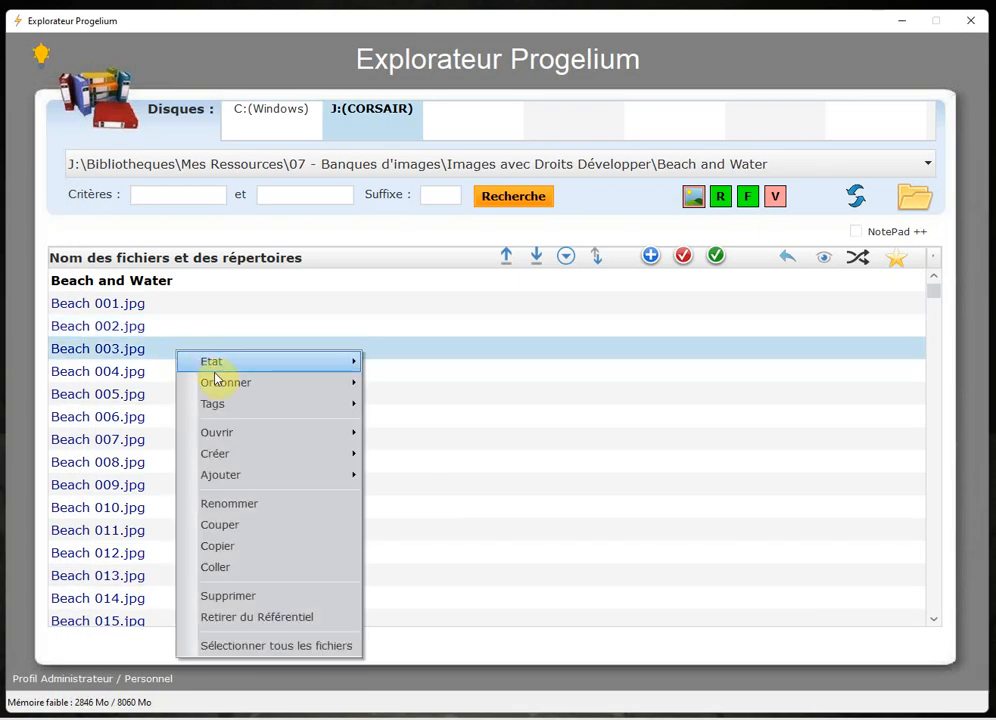
{"action": "mouse_move", "coordinate": [222, 405]}
{"action": "left_click", "coordinate": [398, 406]}
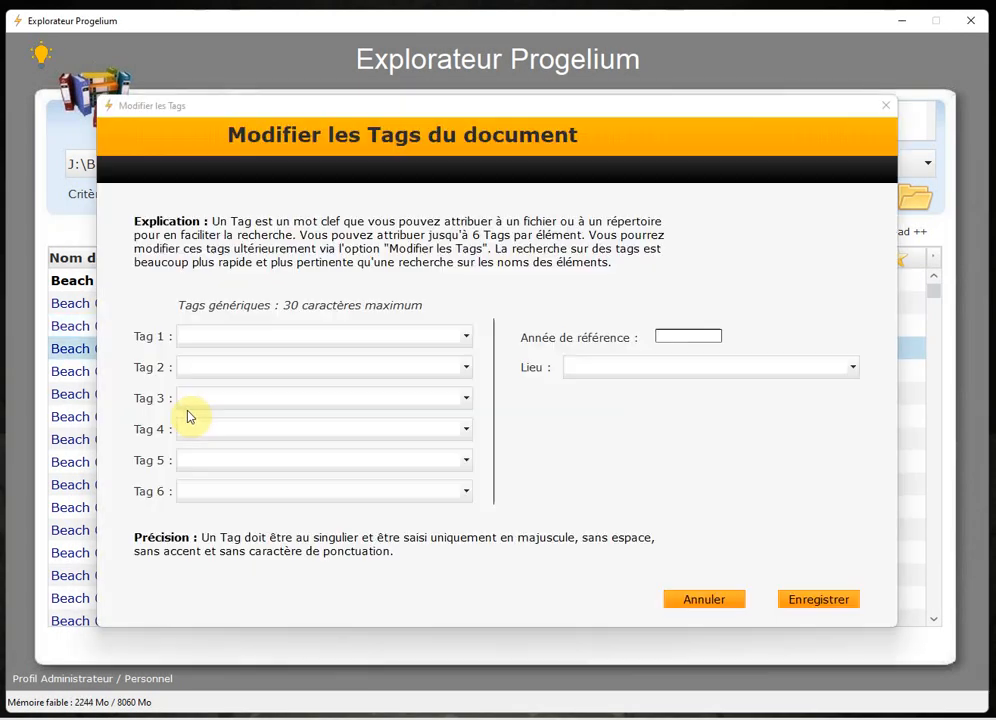
{"action": "left_click", "coordinate": [216, 366]}
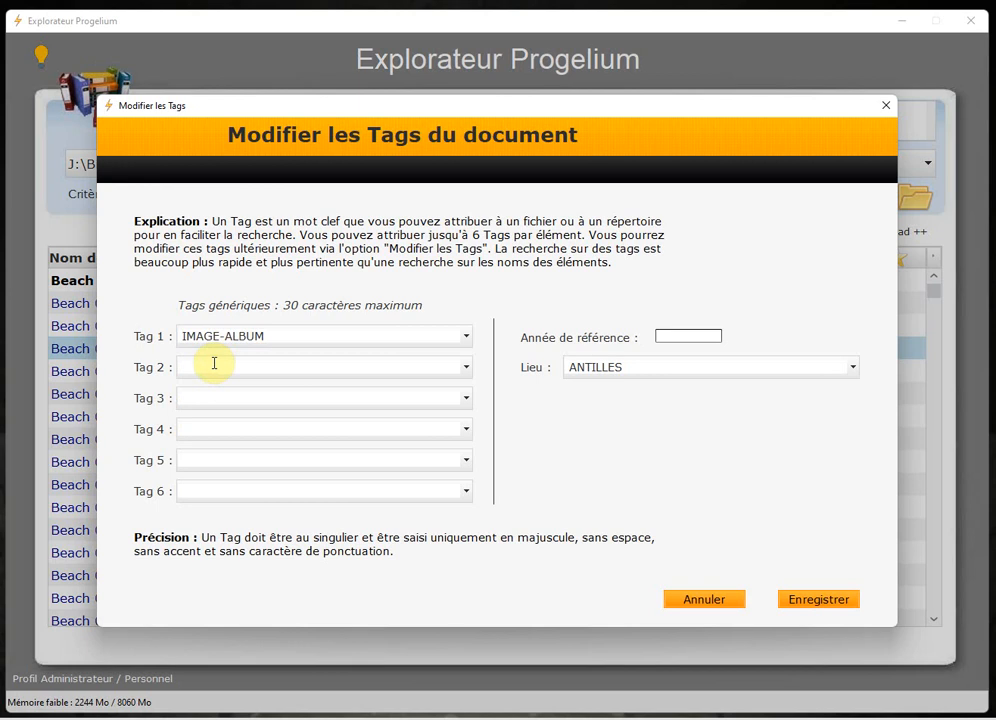
{"action": "scroll", "coordinate": [214, 364], "scroll_direction": "down", "scroll_amount": 2}
{"action": "type", "text": "TEST3"}
{"action": "left_click", "coordinate": [817, 601]}
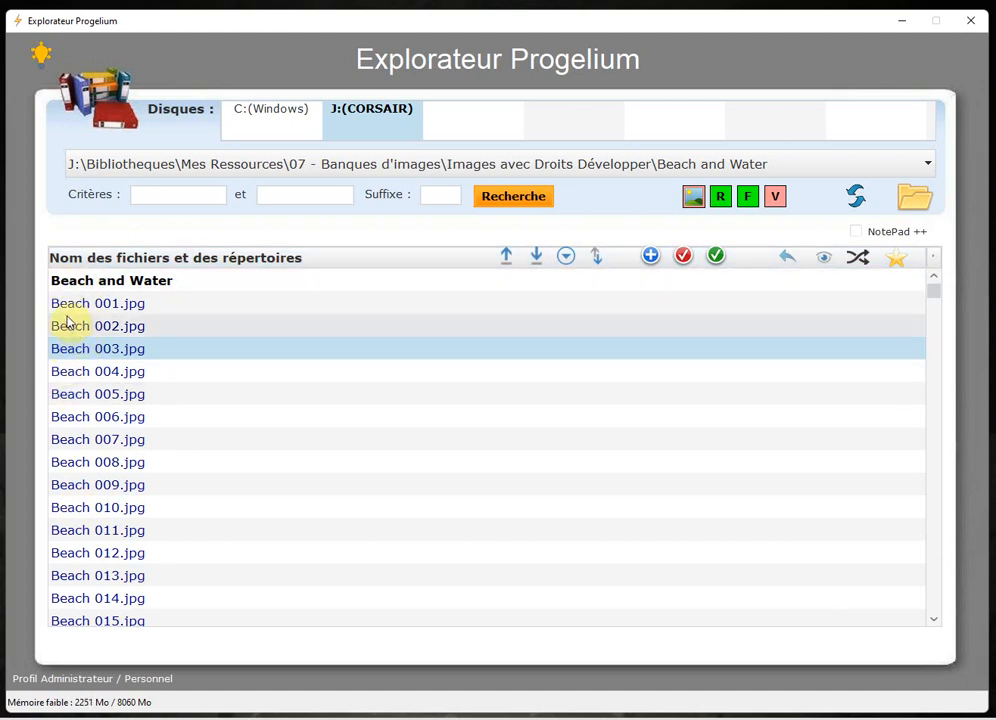
Clear Tag 2 of Beach 003.jpg and save the document's tags.
{"action": "right_click", "coordinate": [102, 352]}
{"action": "mouse_move", "coordinate": [166, 403]}
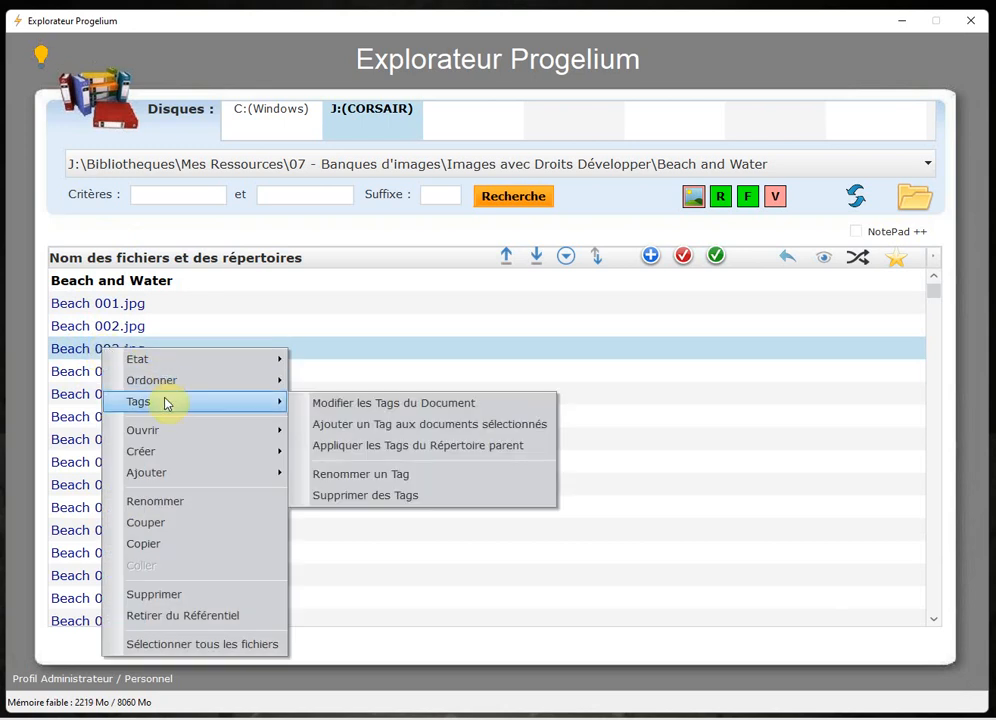
{"action": "left_click", "coordinate": [318, 405]}
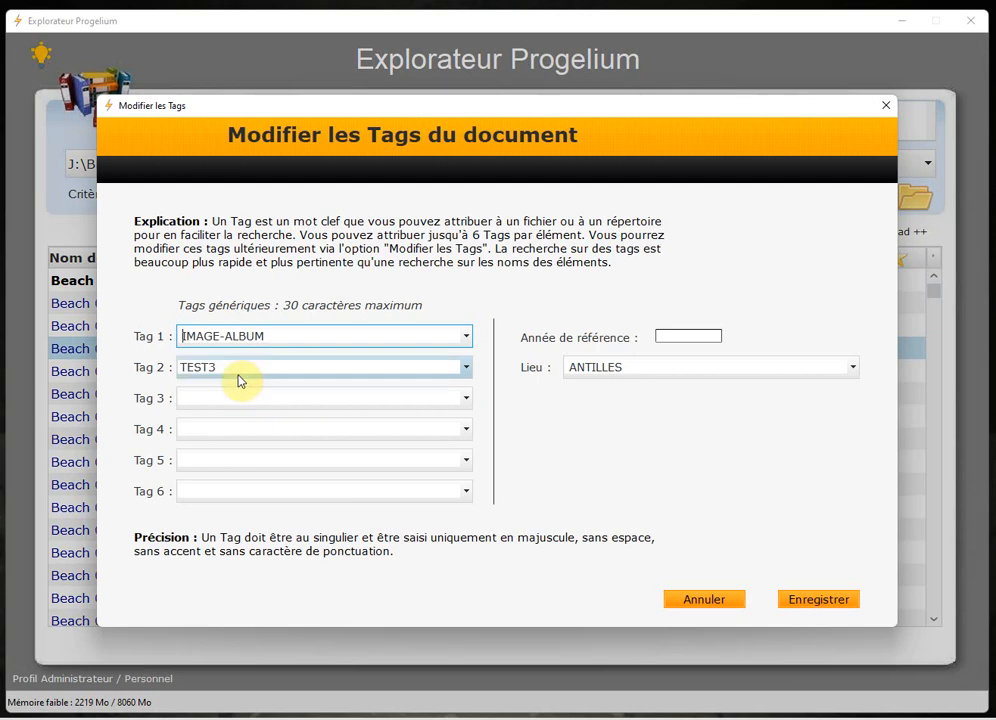
{"action": "left_click", "coordinate": [236, 369]}
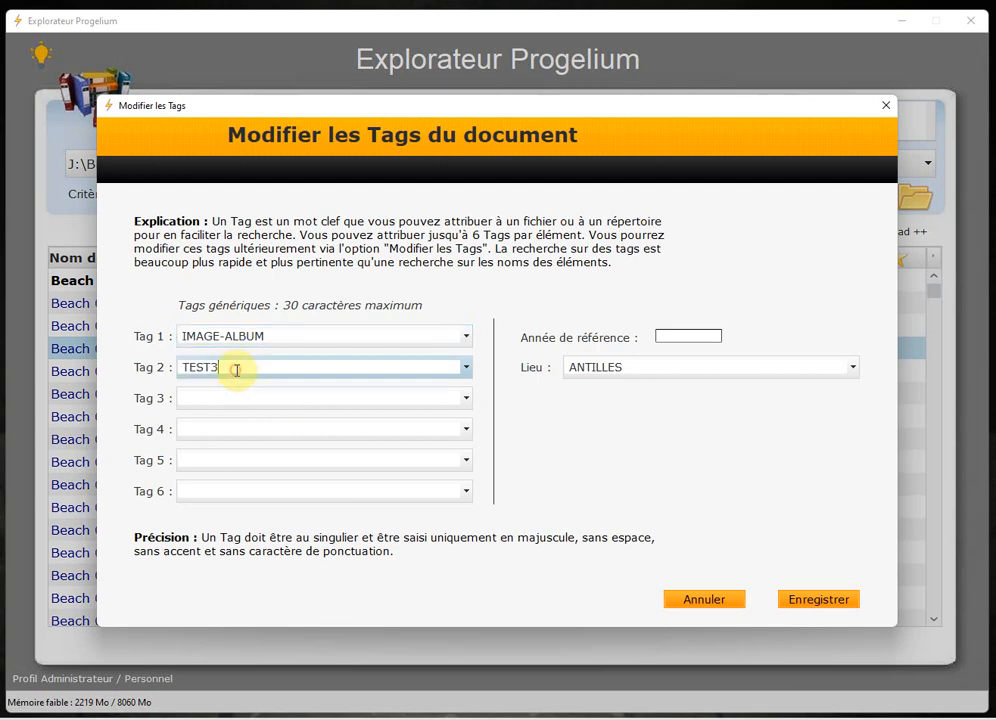
{"action": "key", "text": "BackSpace"}
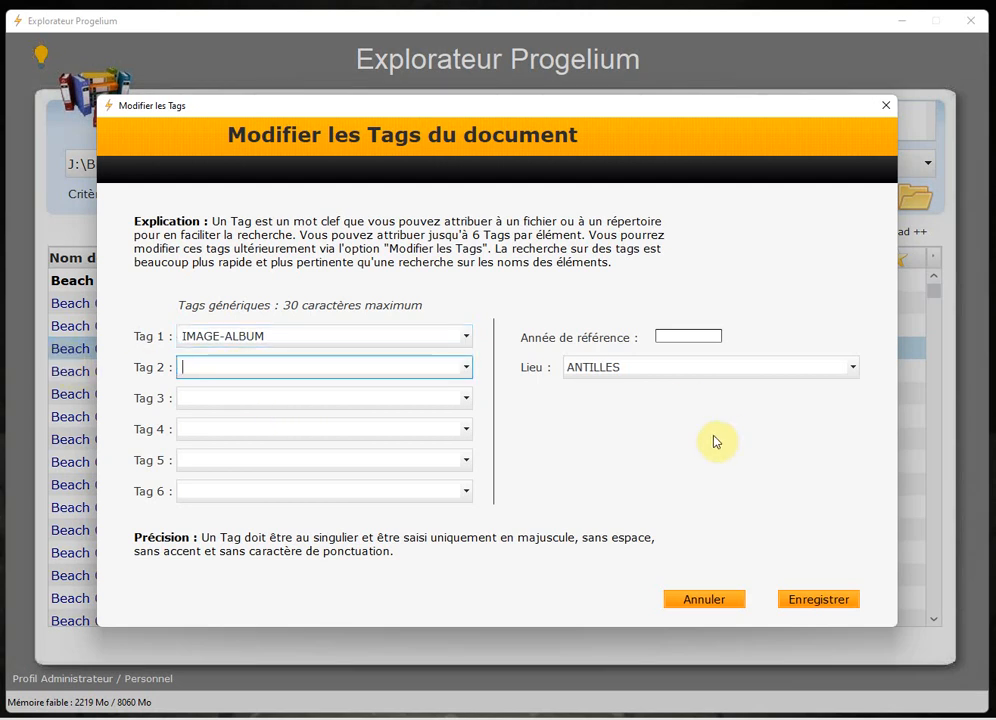
{"action": "left_click", "coordinate": [813, 600]}
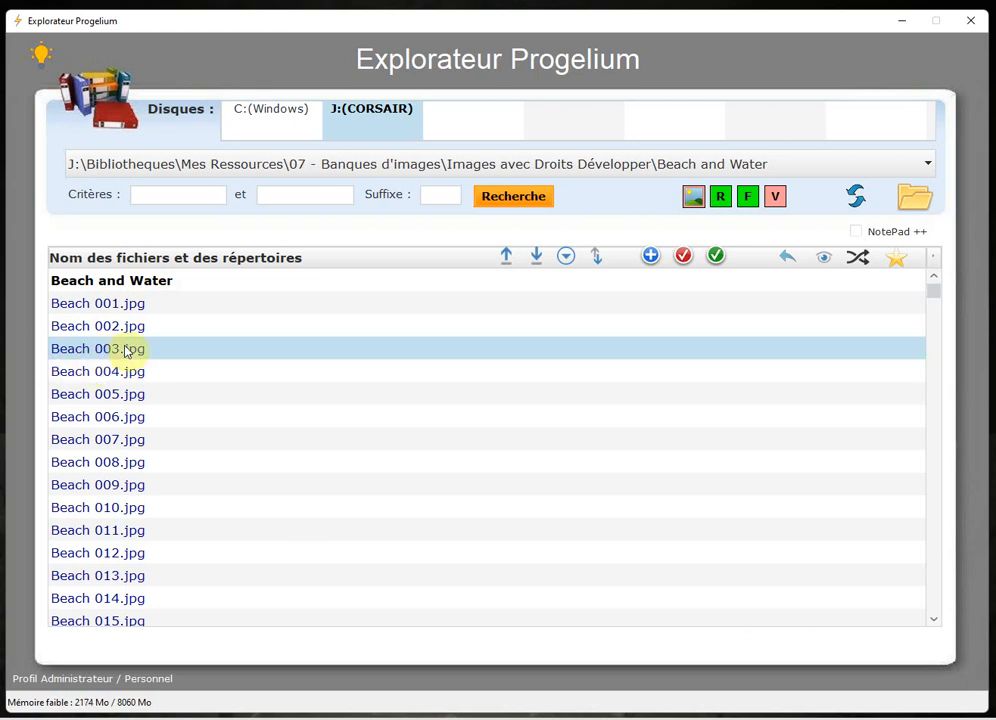
Check the tags assigned to Beach 002.jpg and close the tag editor without changing anything.
{"action": "right_click", "coordinate": [116, 329]}
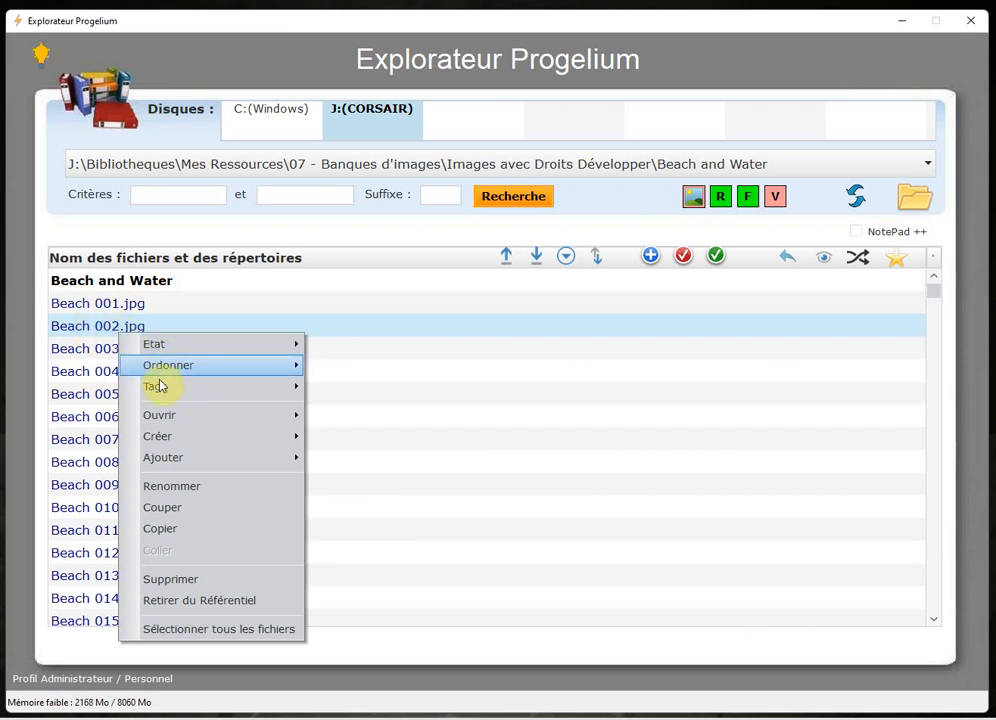
{"action": "mouse_move", "coordinate": [302, 387]}
{"action": "left_click", "coordinate": [333, 389]}
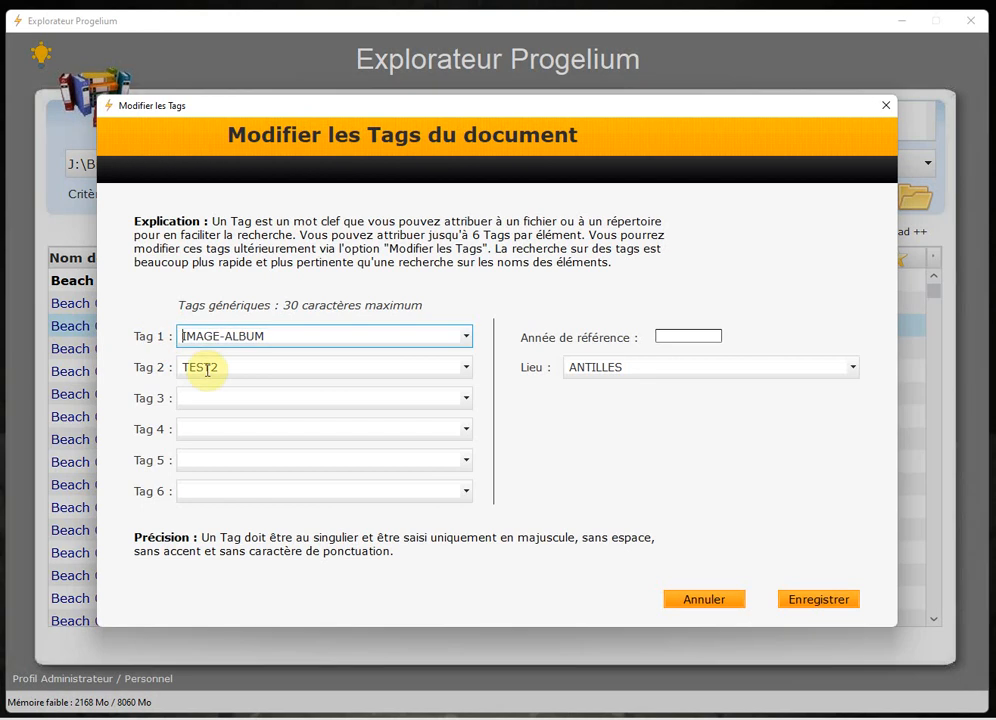
{"action": "left_click", "coordinate": [884, 108]}
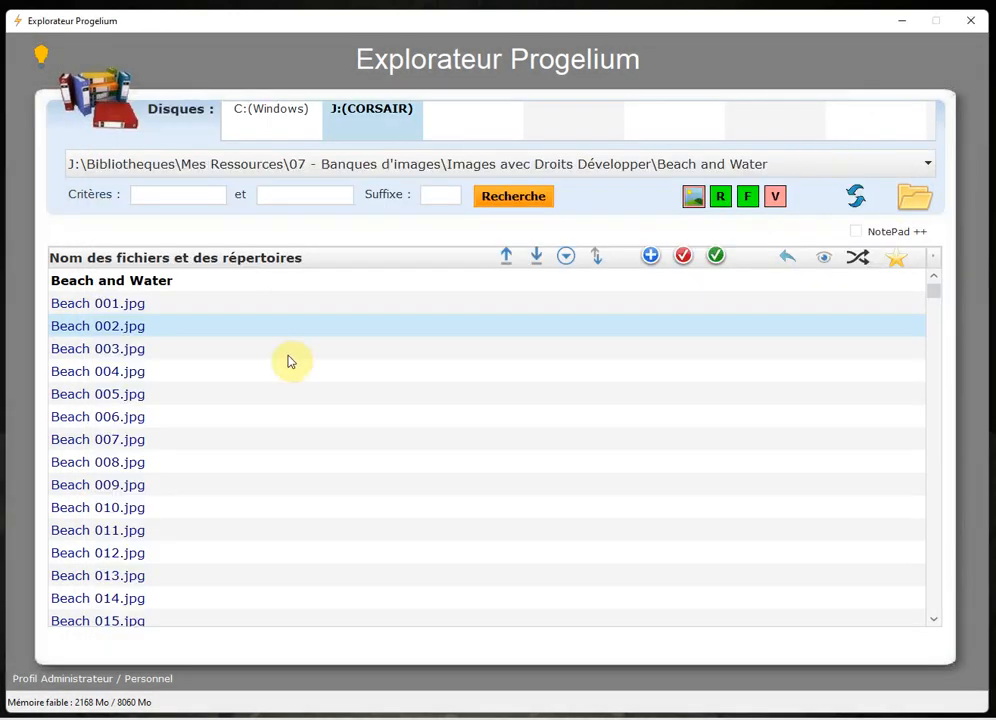
Open the tag deletion dialog from Beach 002.jpg and examine the usage status of the TEST1, TEST2 and TEST3 tags.
{"action": "right_click", "coordinate": [140, 336]}
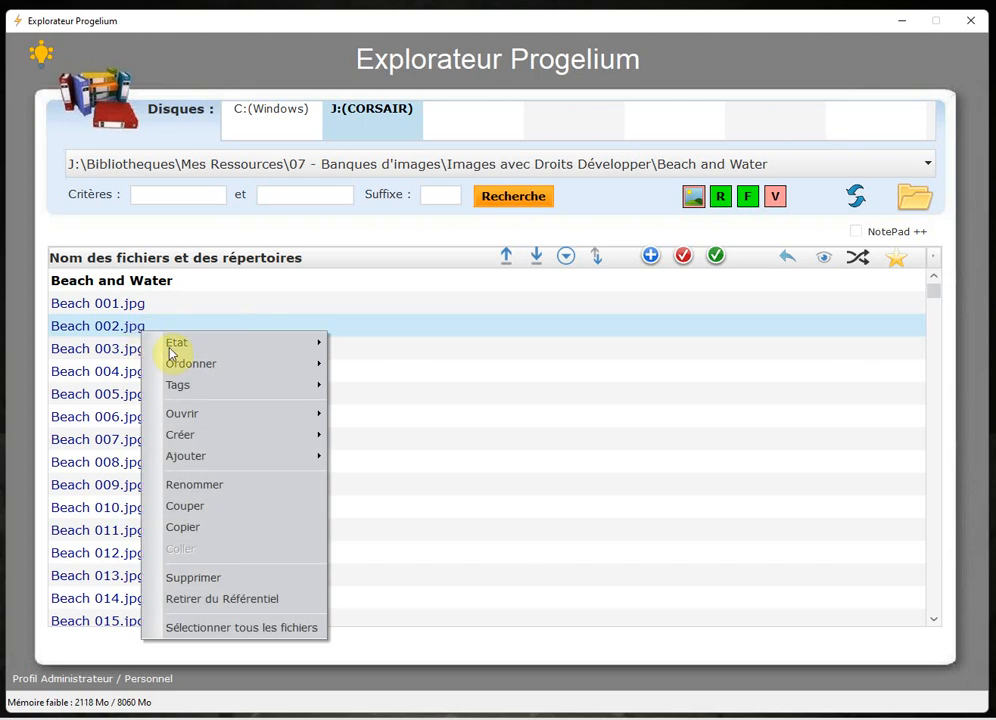
{"action": "mouse_move", "coordinate": [196, 393]}
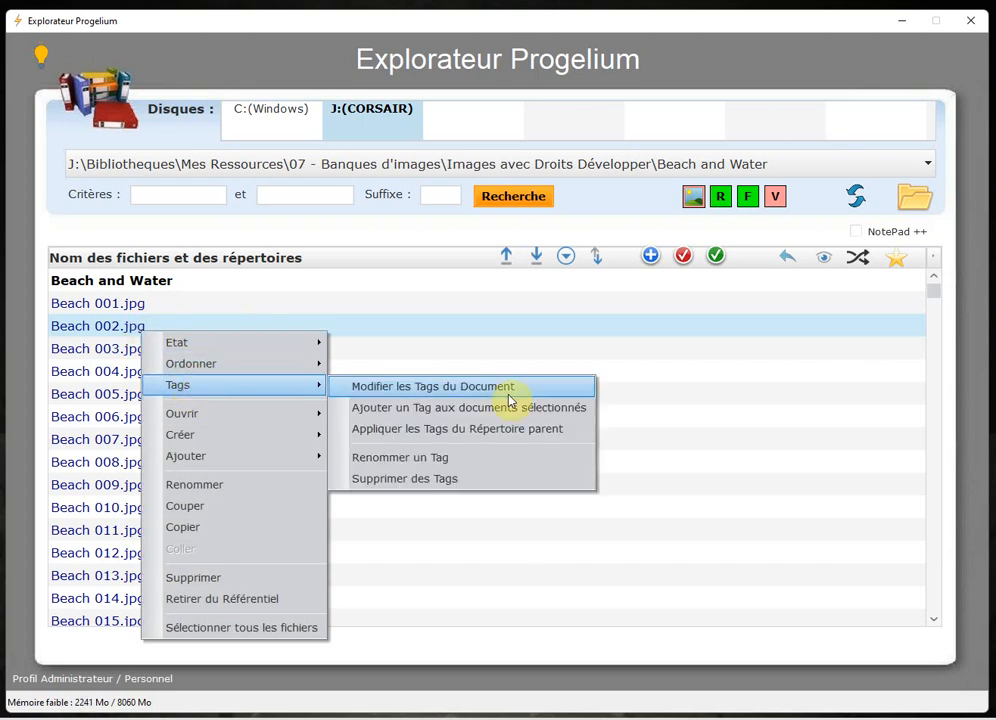
{"action": "left_click", "coordinate": [439, 484]}
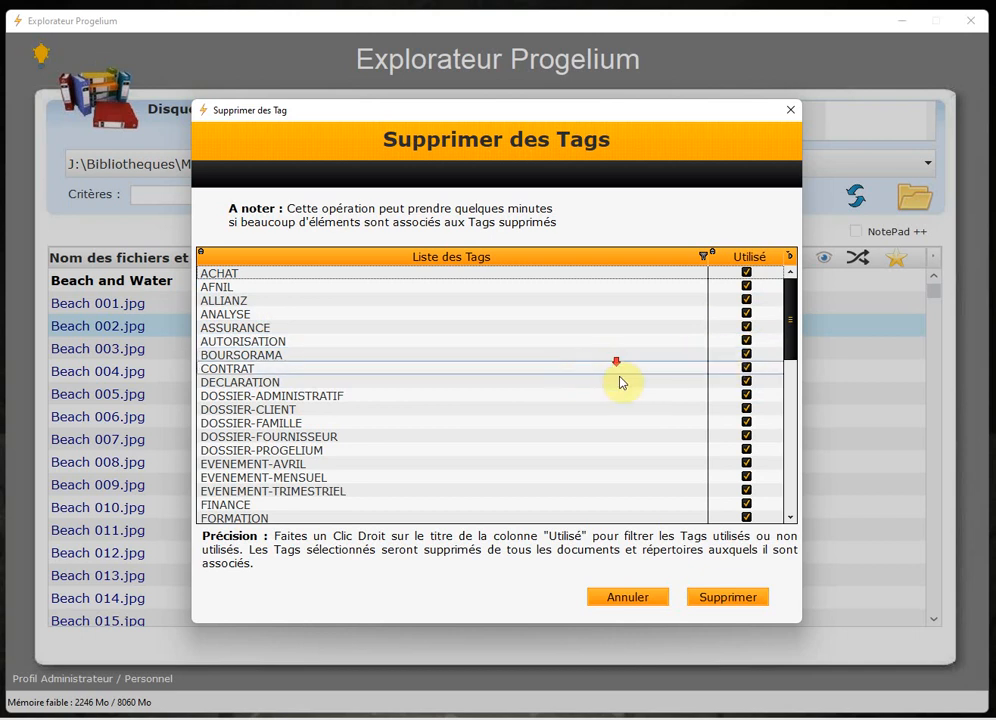
{"action": "scroll", "coordinate": [731, 425], "scroll_direction": "down", "scroll_amount": 6}
{"action": "scroll", "coordinate": [731, 425], "scroll_direction": "down", "scroll_amount": 5}
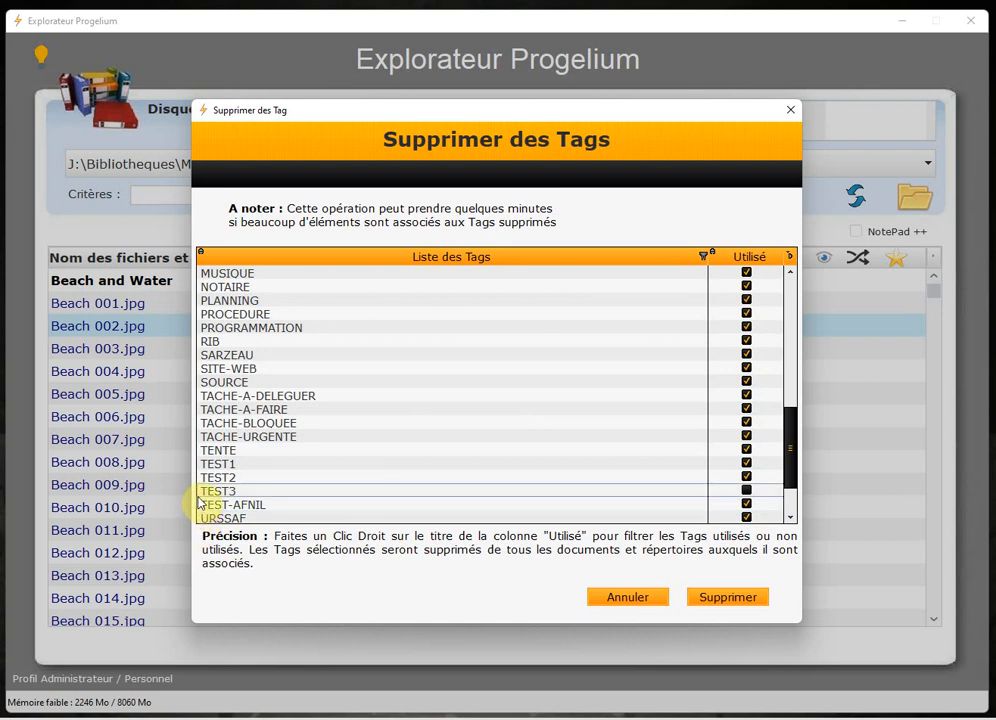
Reposition the tag deletion dialog and filter the Utilisé column to show only unchecked tags.
{"action": "right_click", "coordinate": [761, 263]}
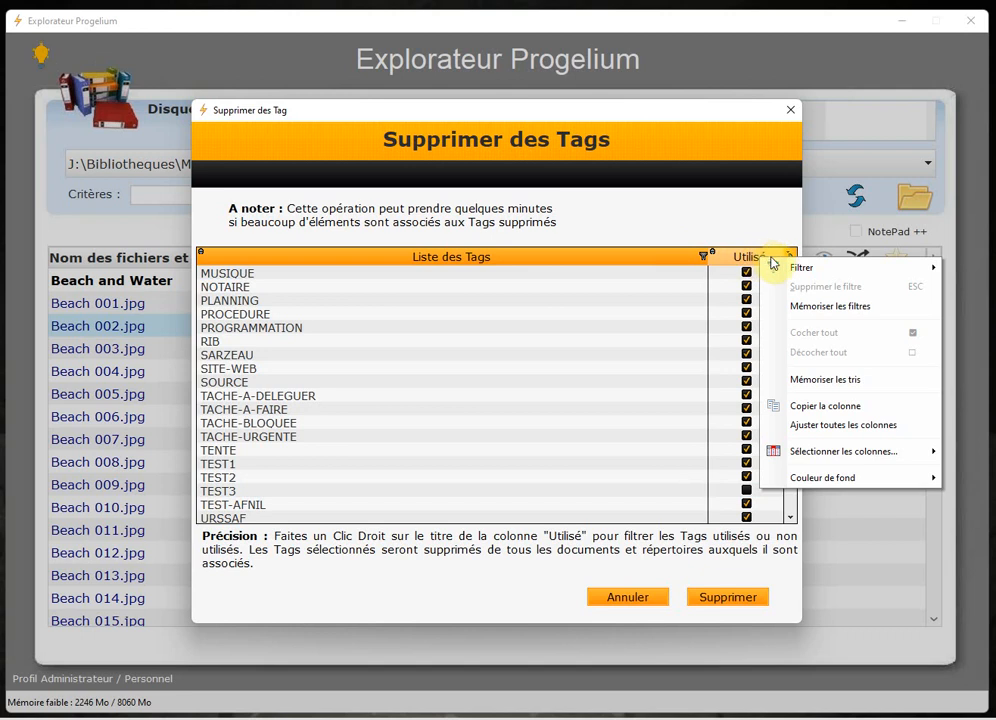
{"action": "mouse_move", "coordinate": [799, 272]}
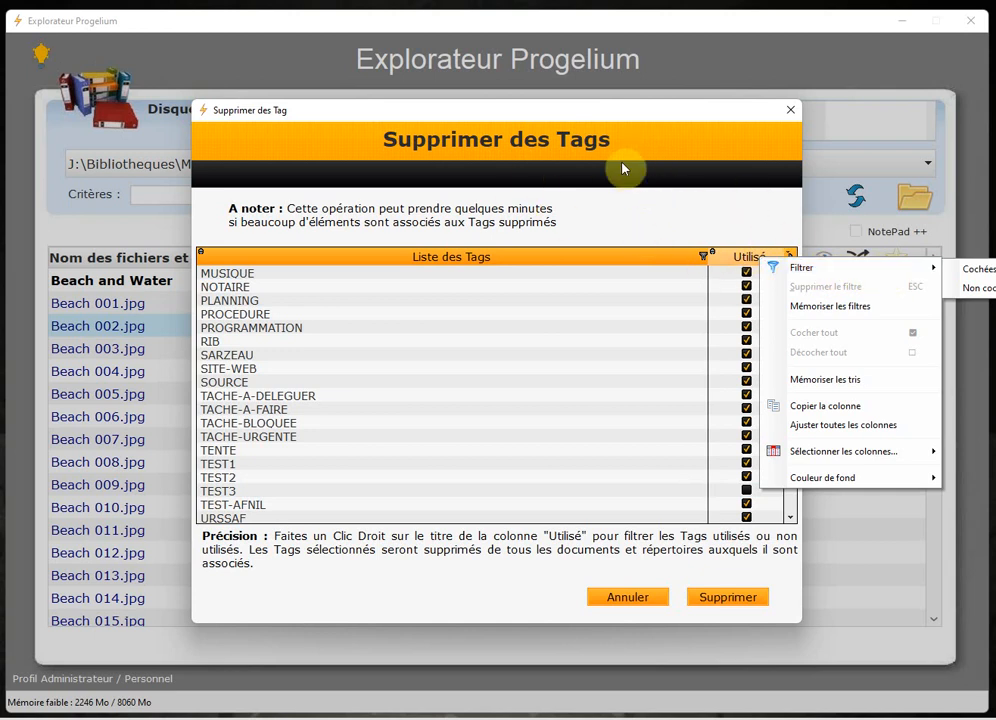
{"action": "left_click", "coordinate": [584, 111]}
{"action": "left_click_drag", "start_coordinate": [682, 122], "coordinate": [505, 110]}
{"action": "left_click", "coordinate": [505, 109]}
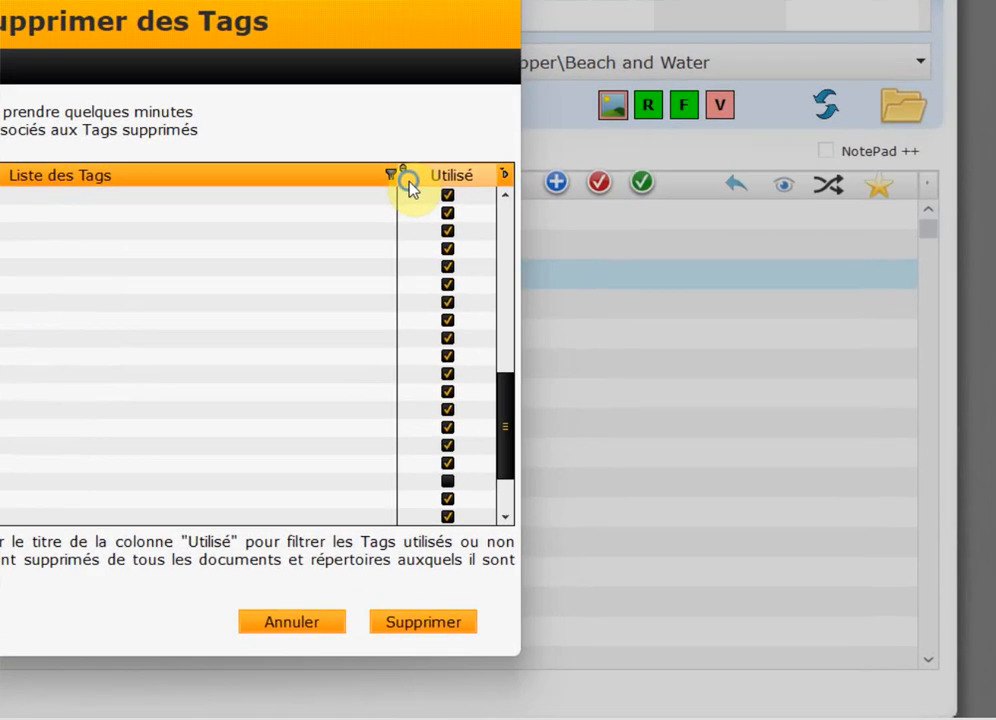
{"action": "right_click", "coordinate": [542, 255]}
{"action": "mouse_move", "coordinate": [316, 124]}
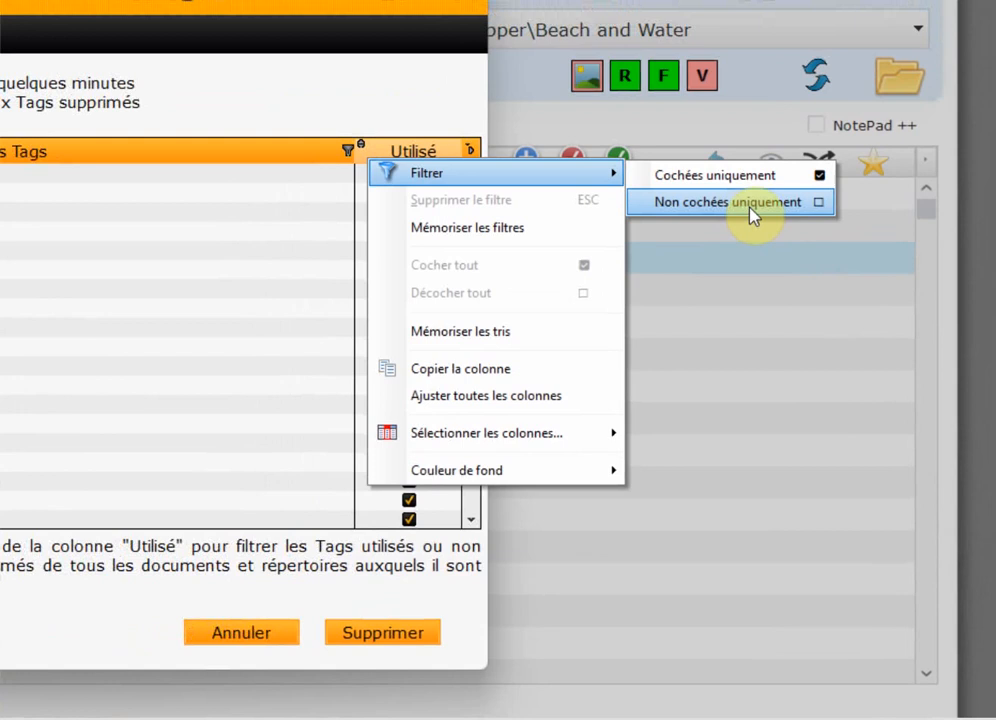
{"action": "left_click", "coordinate": [615, 155]}
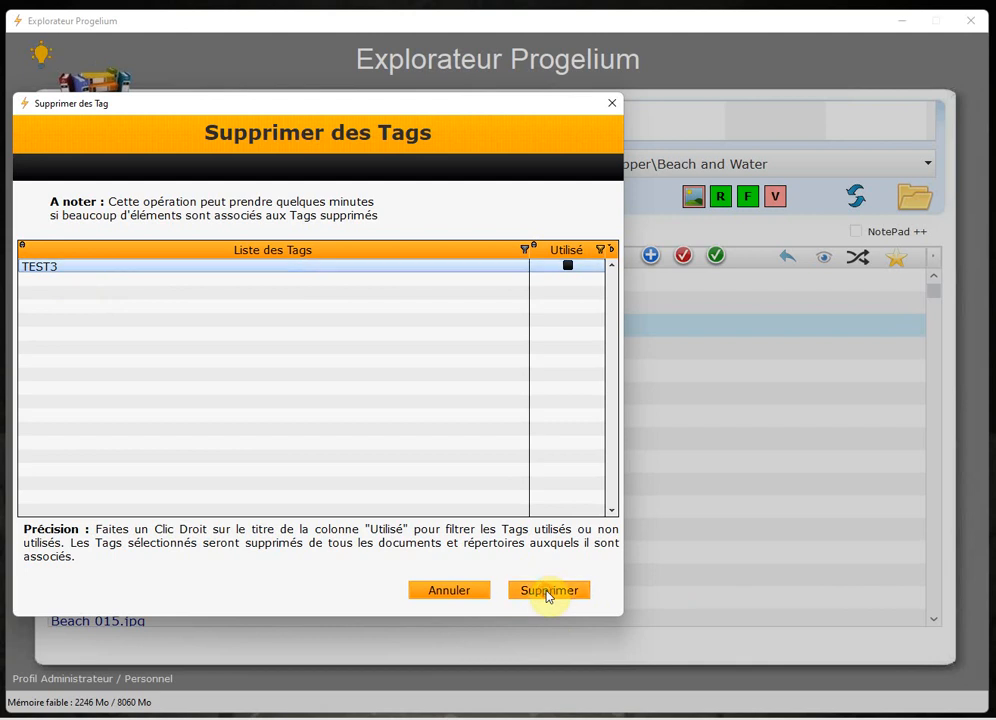
Delete the unused TEST3 tag and remove the filter from the Utilisé column.
{"action": "left_click", "coordinate": [548, 593]}
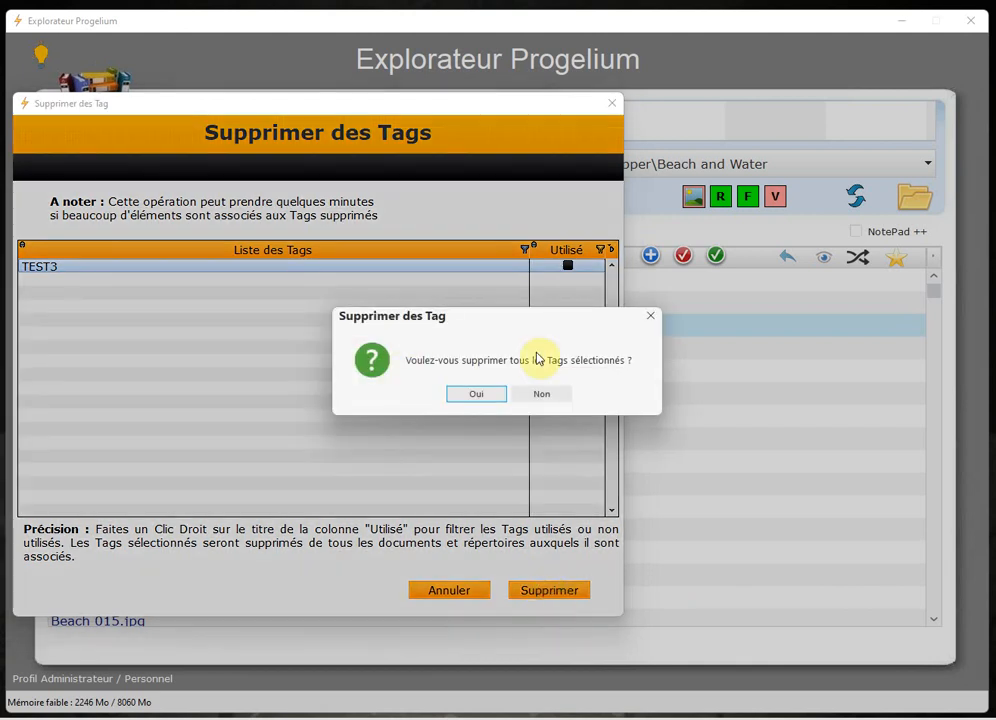
{"action": "left_click", "coordinate": [475, 396]}
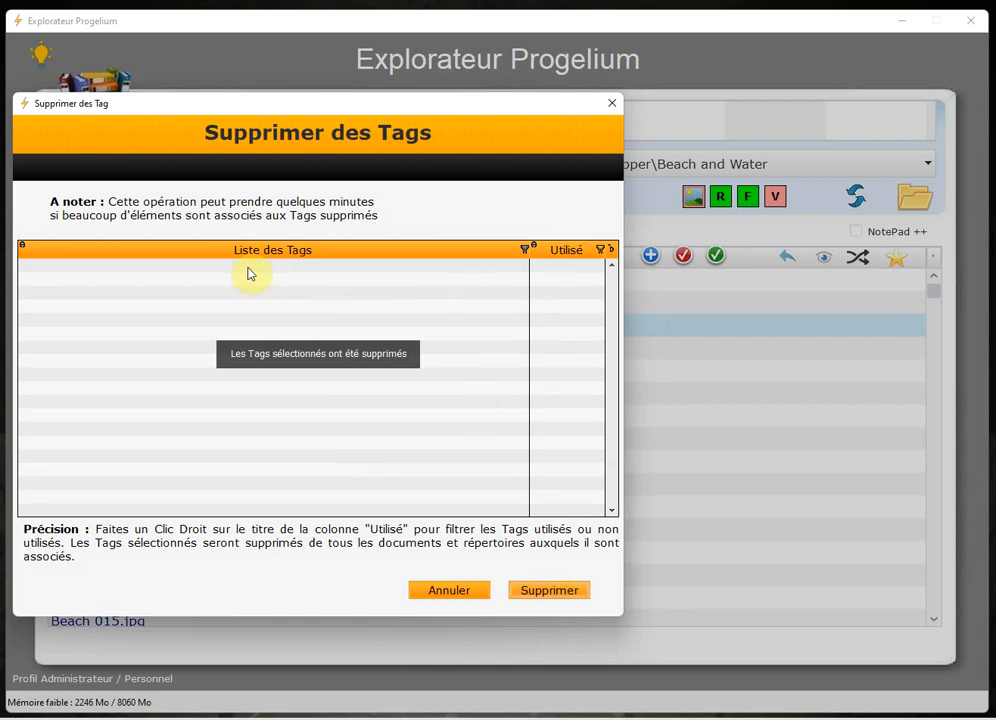
{"action": "right_click", "coordinate": [576, 255]}
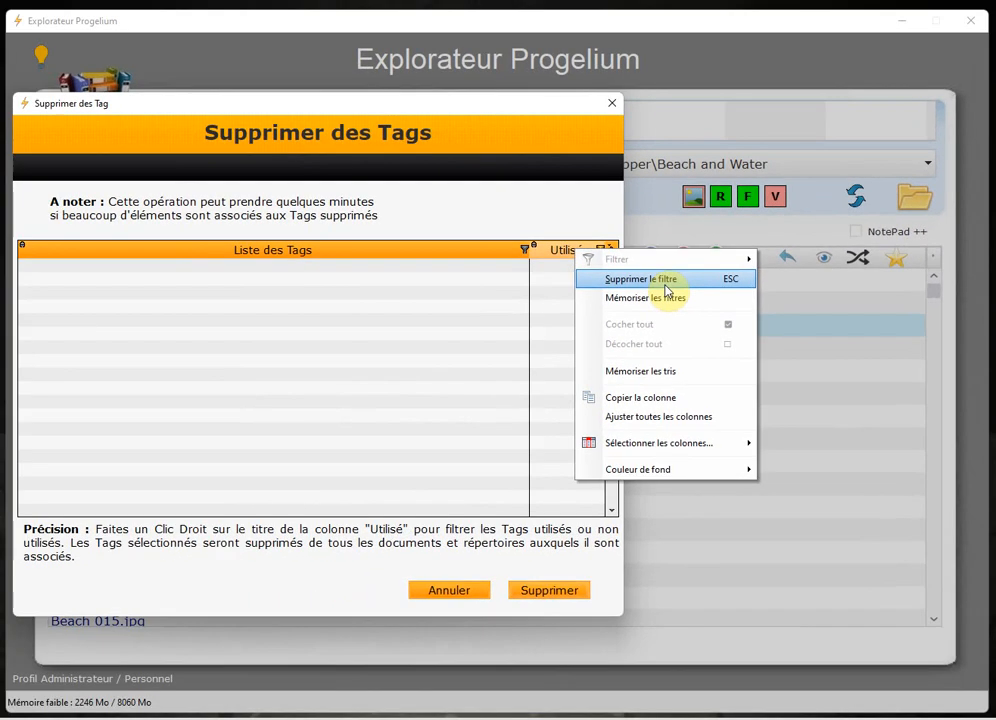
{"action": "left_click", "coordinate": [665, 285]}
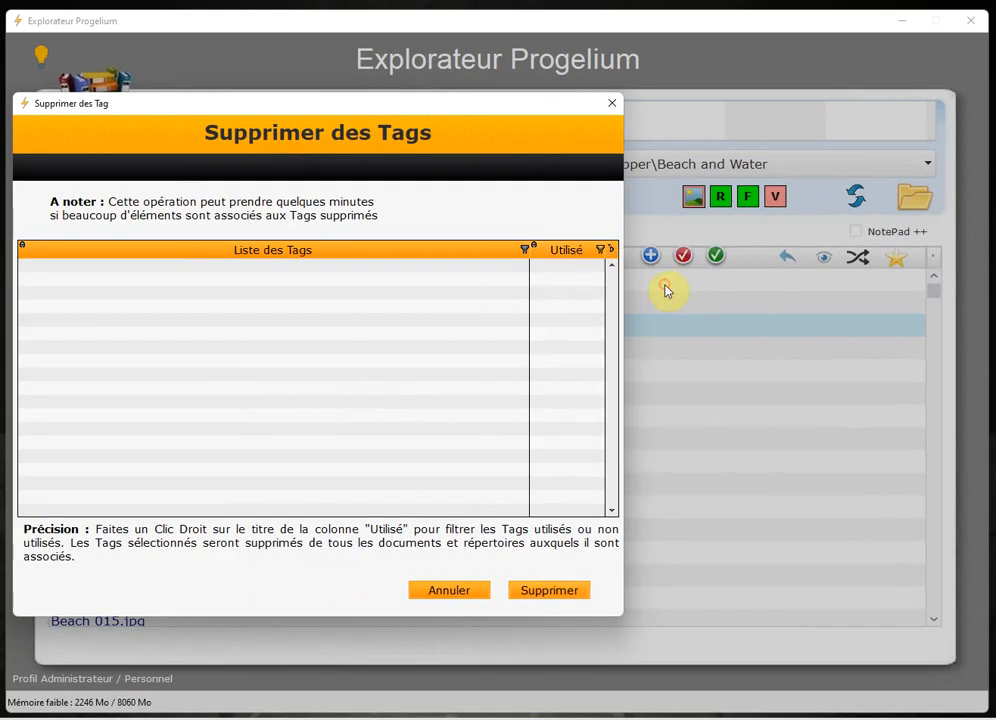
{"action": "left_click_drag", "start_coordinate": [252, 108], "coordinate": [397, 101]}
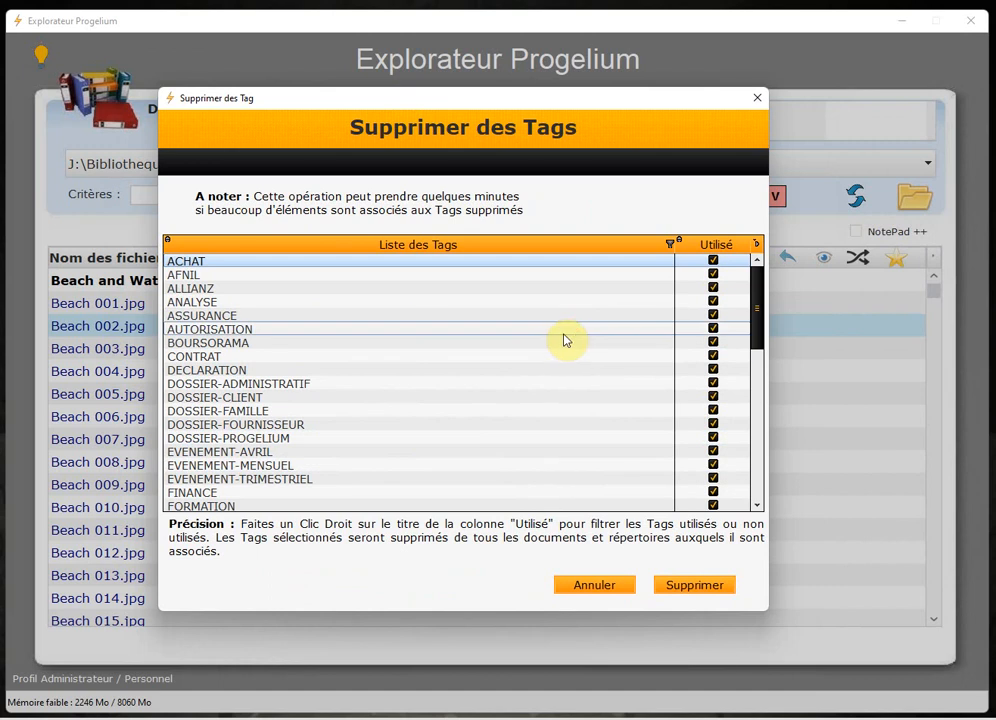
Delete the TEST1 and TEST2 tags together from the tag list, confirm the deletion and close the tag deletion dialog.
{"action": "scroll", "coordinate": [562, 345], "scroll_direction": "down", "scroll_amount": 1}
{"action": "scroll", "coordinate": [195, 428], "scroll_direction": "down", "scroll_amount": 5}
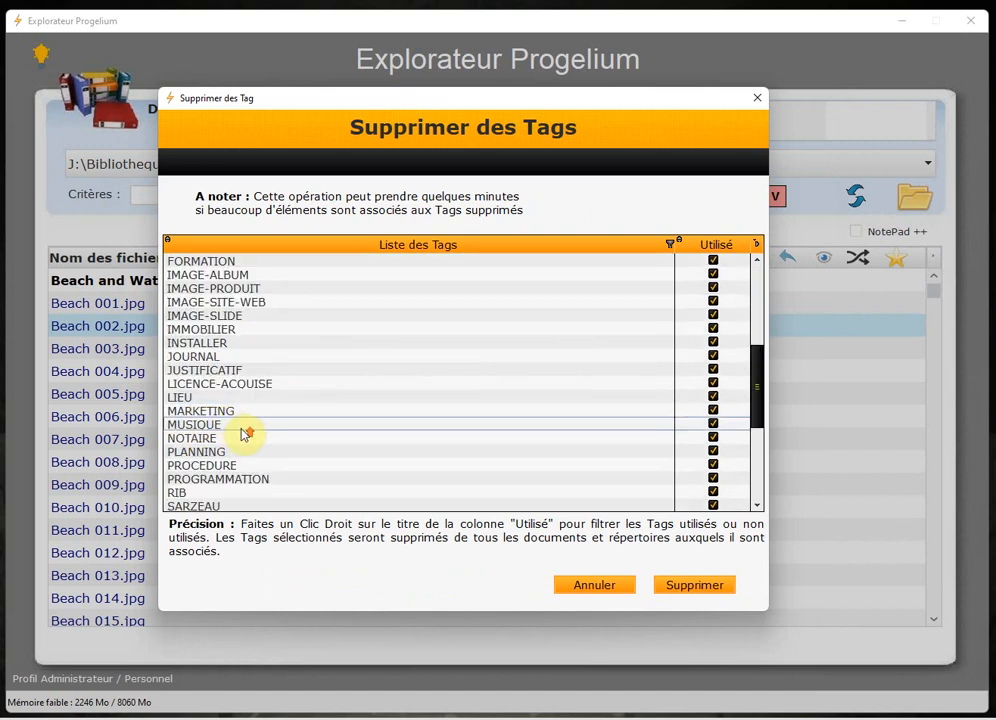
{"action": "scroll", "coordinate": [173, 318], "scroll_direction": "up", "scroll_amount": 5}
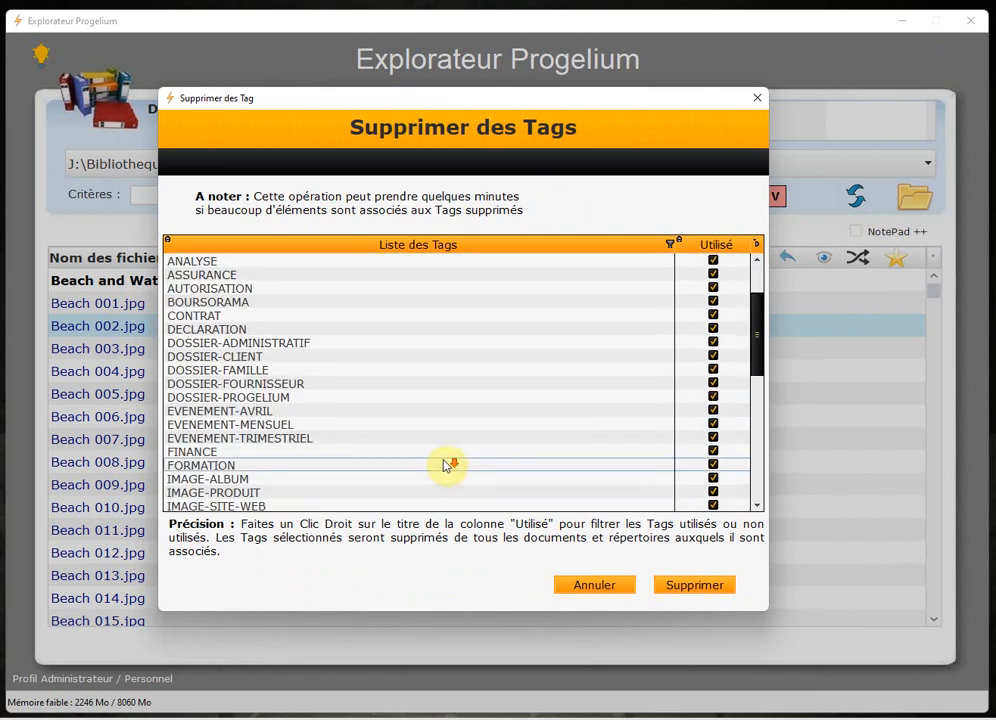
{"action": "scroll", "coordinate": [434, 429], "scroll_direction": "down", "scroll_amount": 7}
{"action": "scroll", "coordinate": [434, 429], "scroll_direction": "down", "scroll_amount": 4}
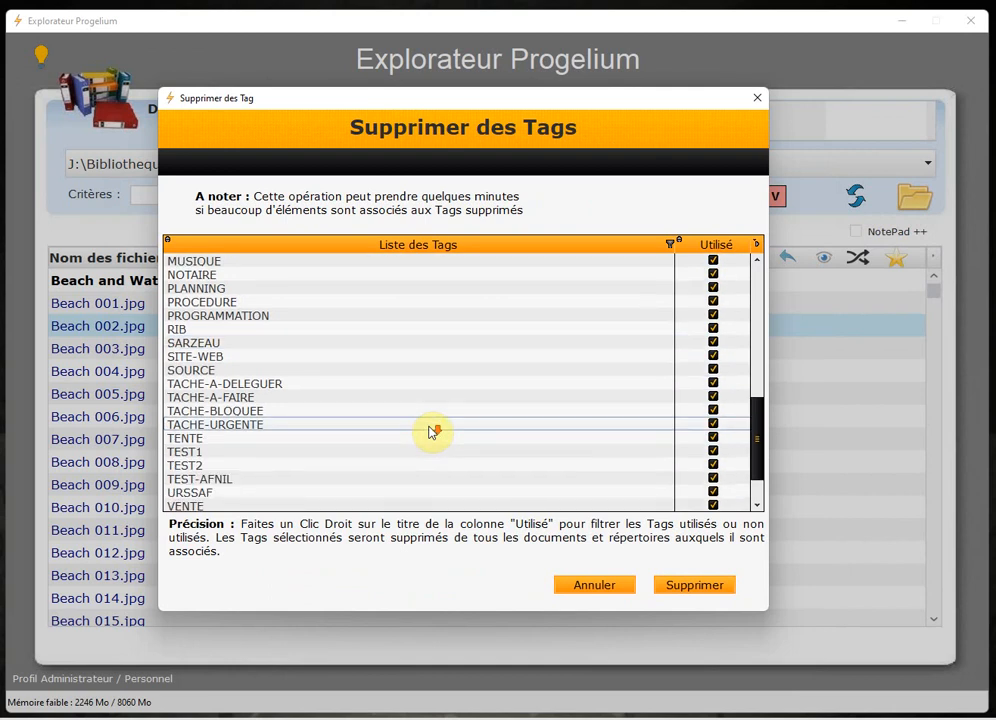
{"action": "left_click", "coordinate": [197, 398]}
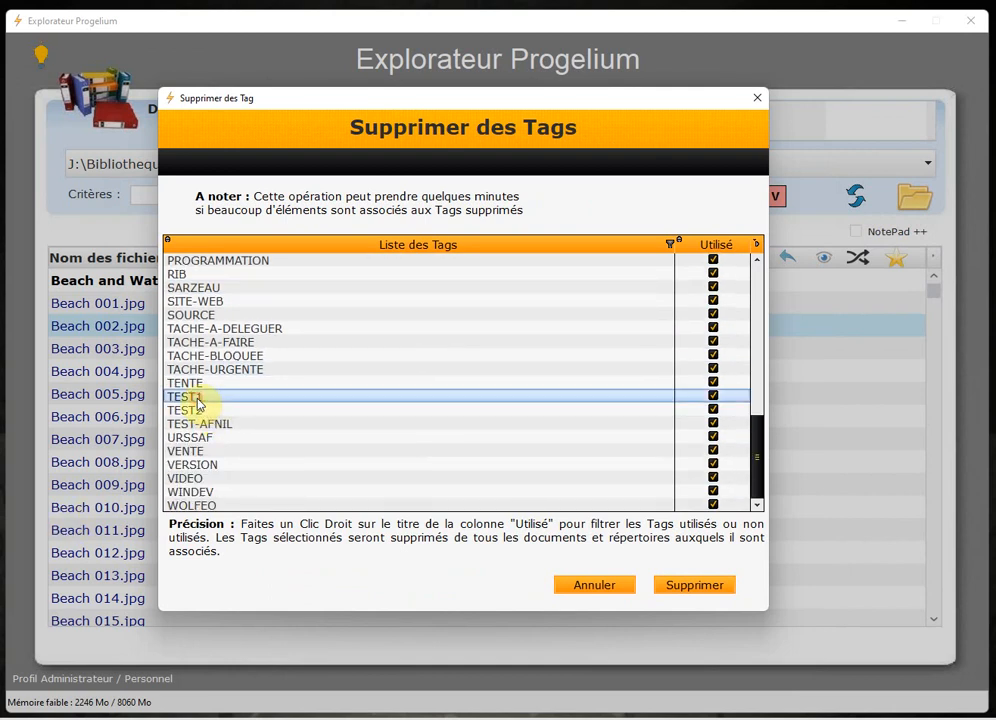
{"action": "left_click", "coordinate": [198, 412]}
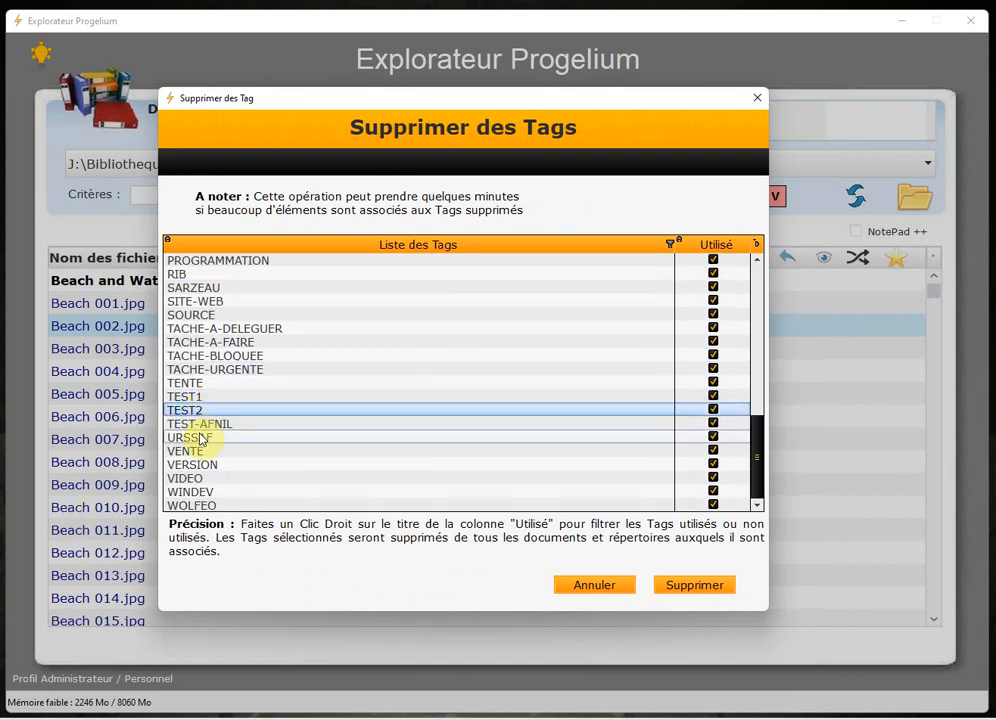
{"action": "left_click", "coordinate": [196, 397]}
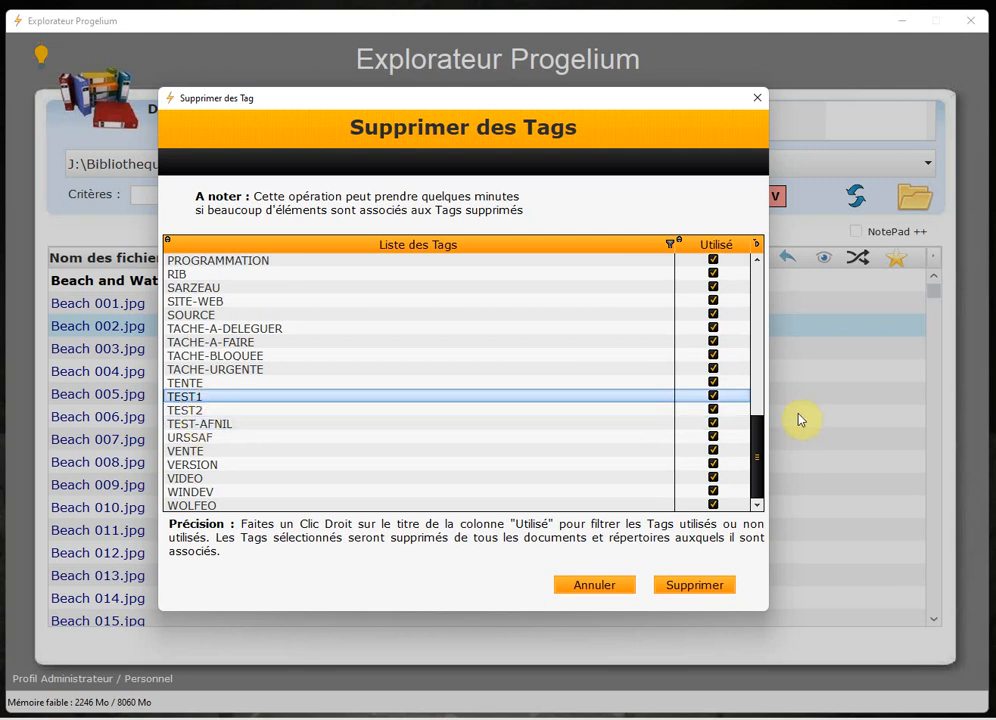
{"action": "left_click", "coordinate": [204, 411], "text": "ctrl"}
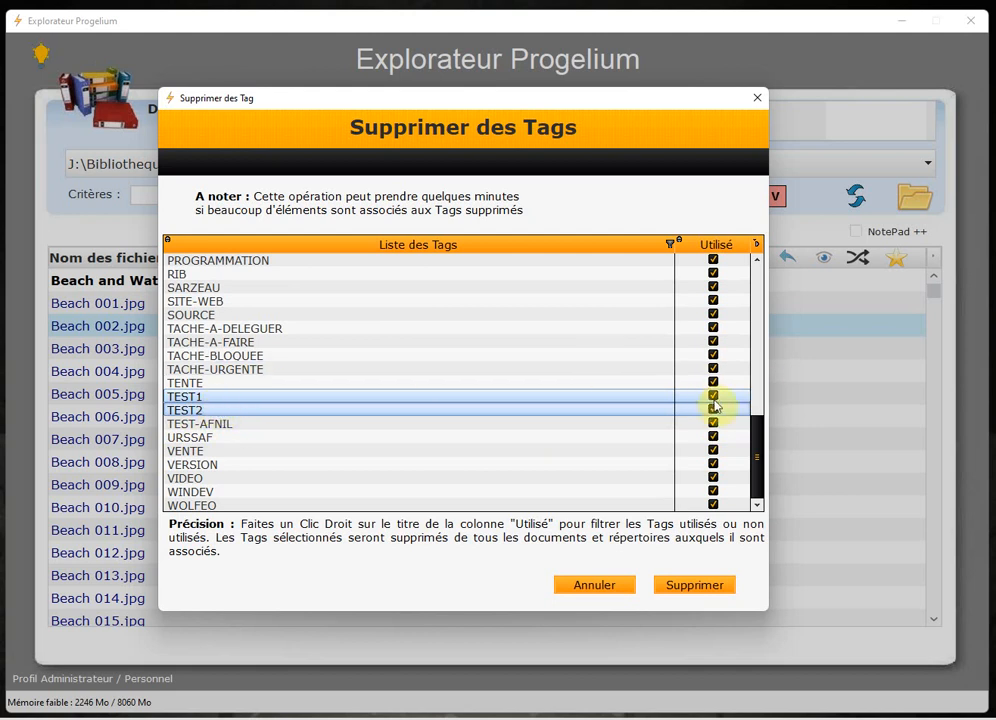
{"action": "left_click", "coordinate": [692, 588]}
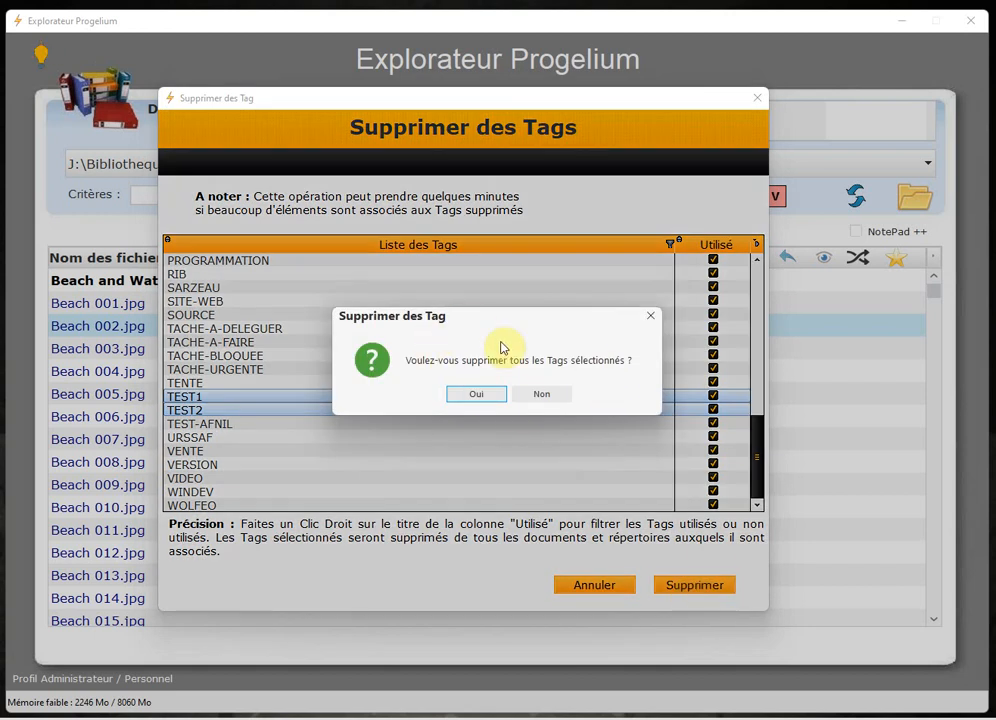
{"action": "left_click", "coordinate": [478, 394]}
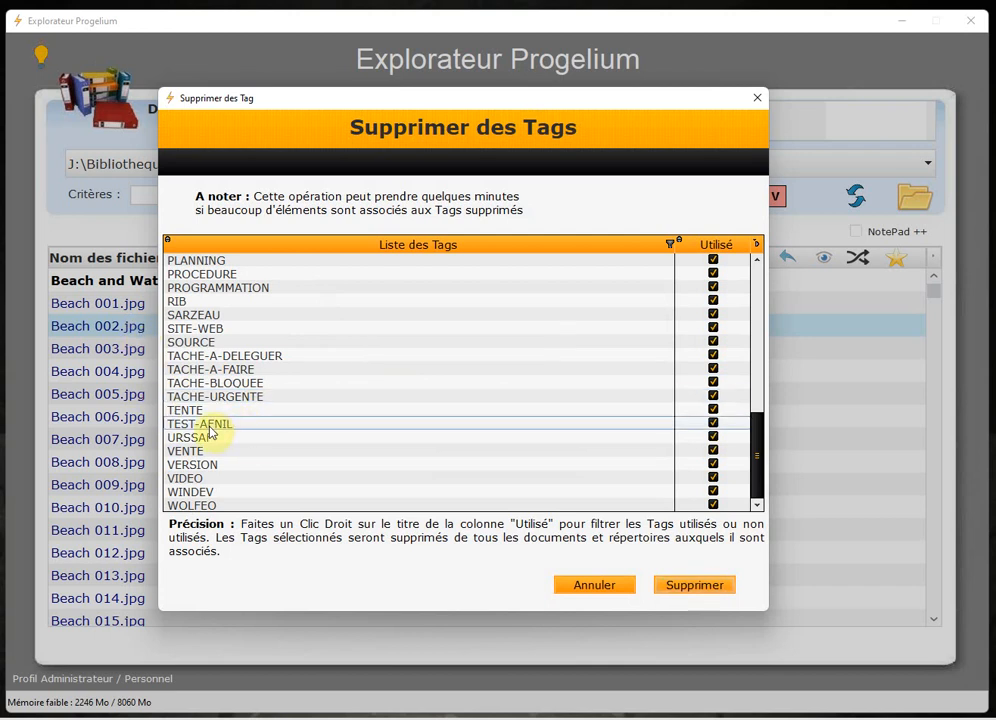
{"action": "left_click", "coordinate": [758, 101]}
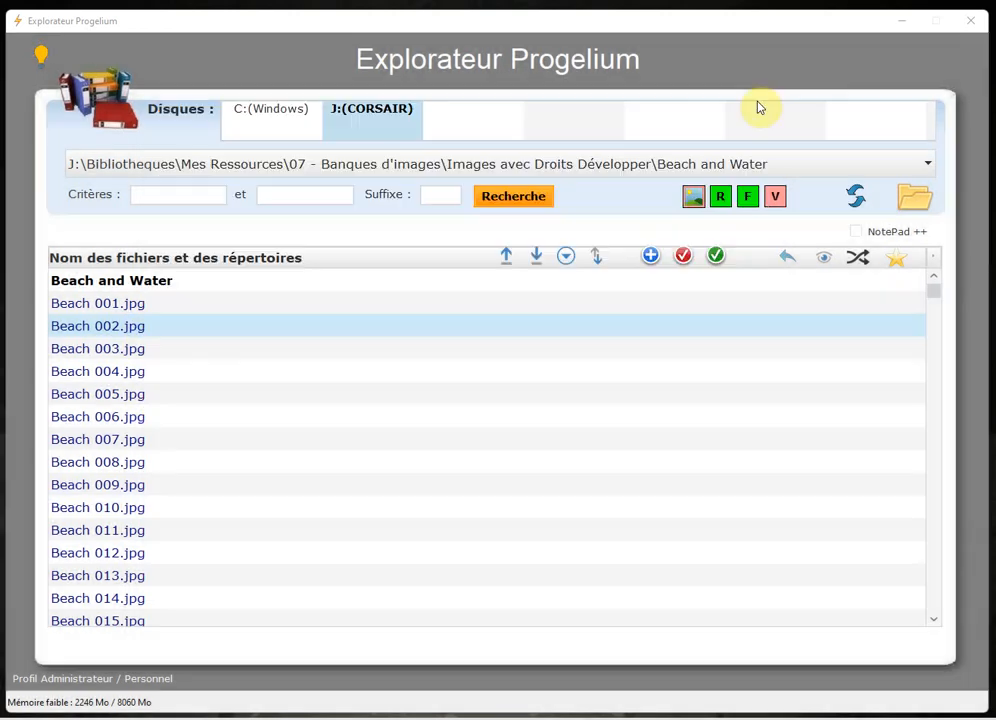
Check the tags assigned to Beach 001.jpg in the document tag editor and close it without saving.
{"action": "right_click", "coordinate": [108, 309]}
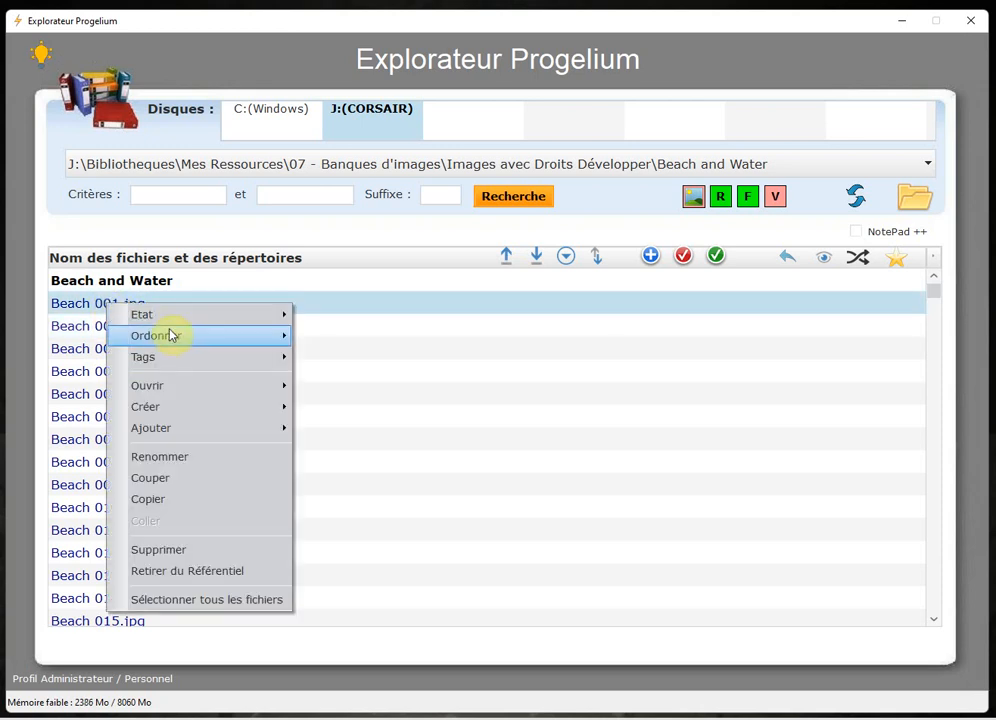
{"action": "mouse_move", "coordinate": [156, 322]}
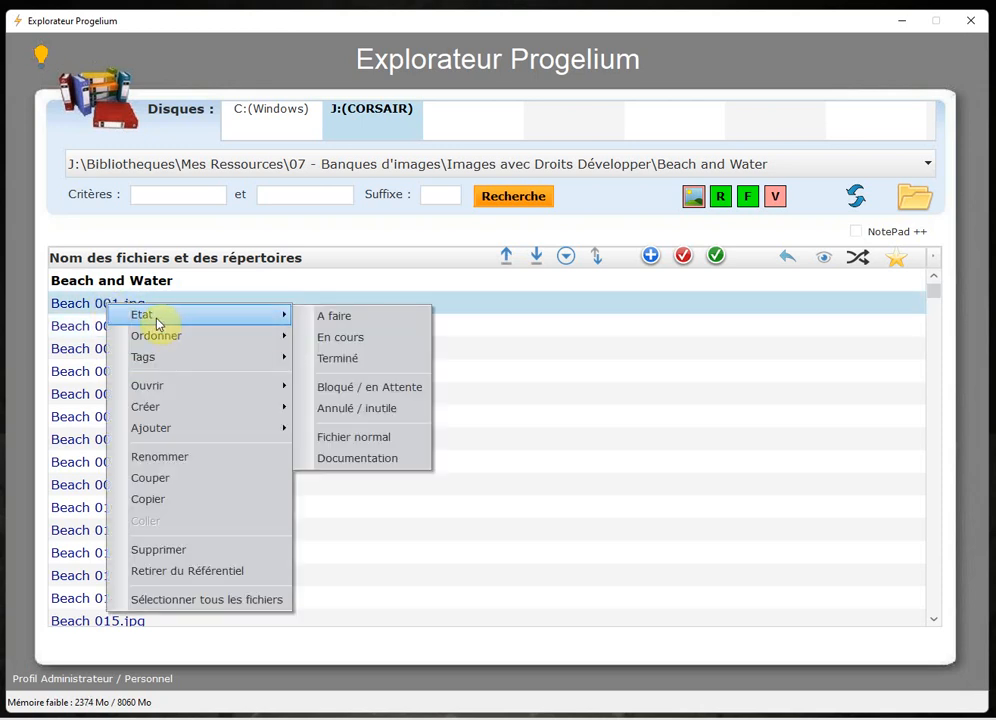
{"action": "mouse_move", "coordinate": [162, 360]}
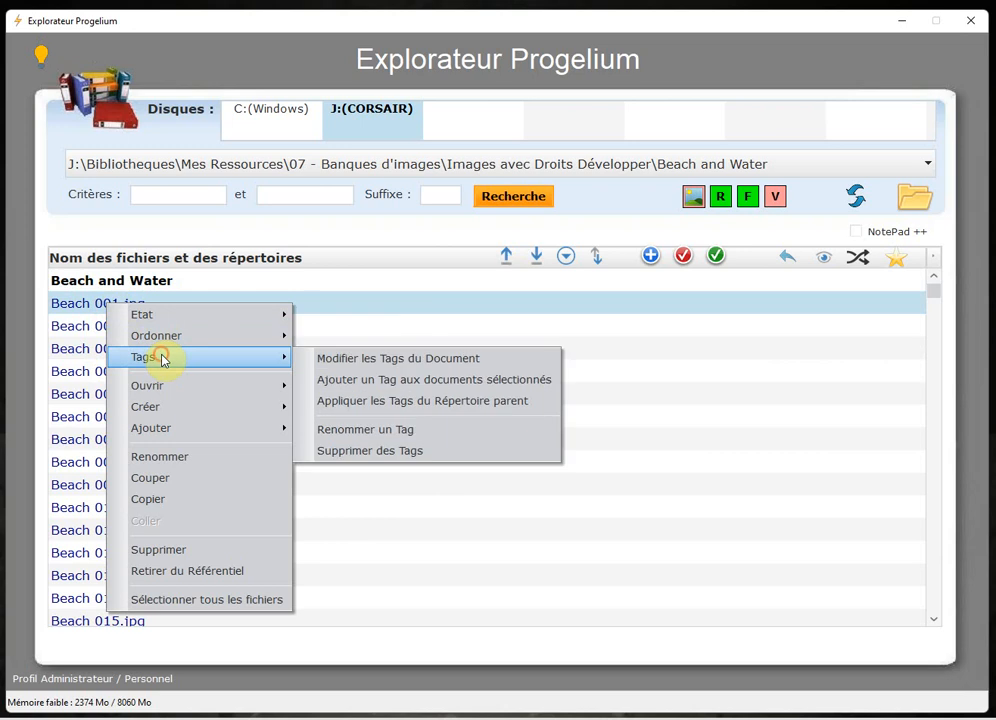
{"action": "left_click", "coordinate": [340, 359]}
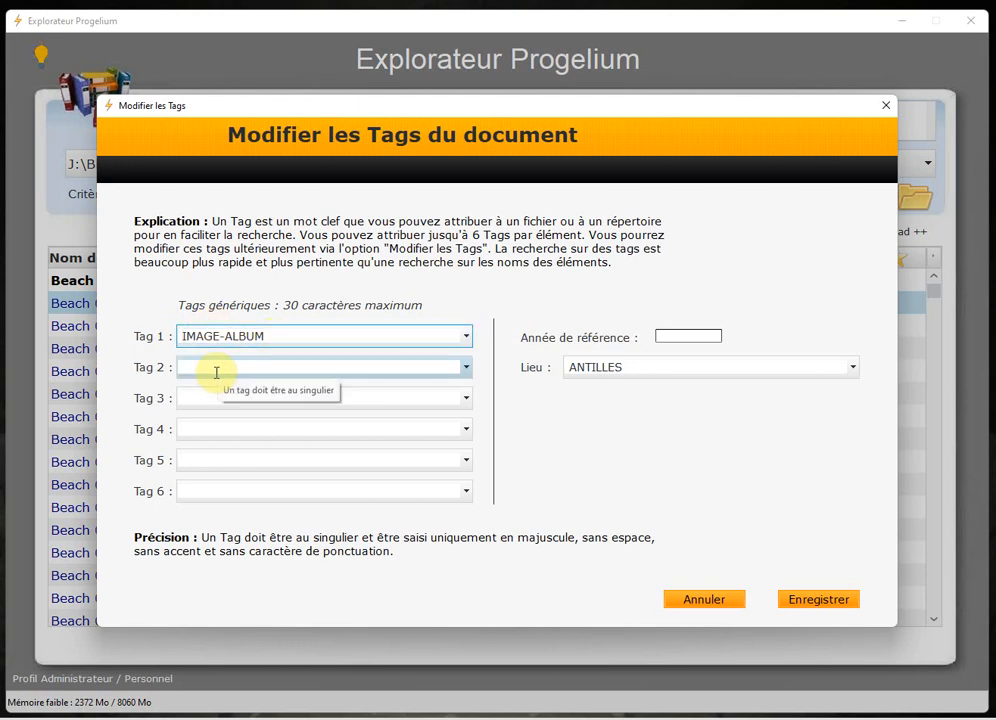
{"action": "left_click", "coordinate": [886, 107]}
Check the tags assigned to Beach 002.jpg in the document tag editor and close it without saving.
{"action": "left_click", "coordinate": [142, 333]}
{"action": "right_click", "coordinate": [142, 334]}
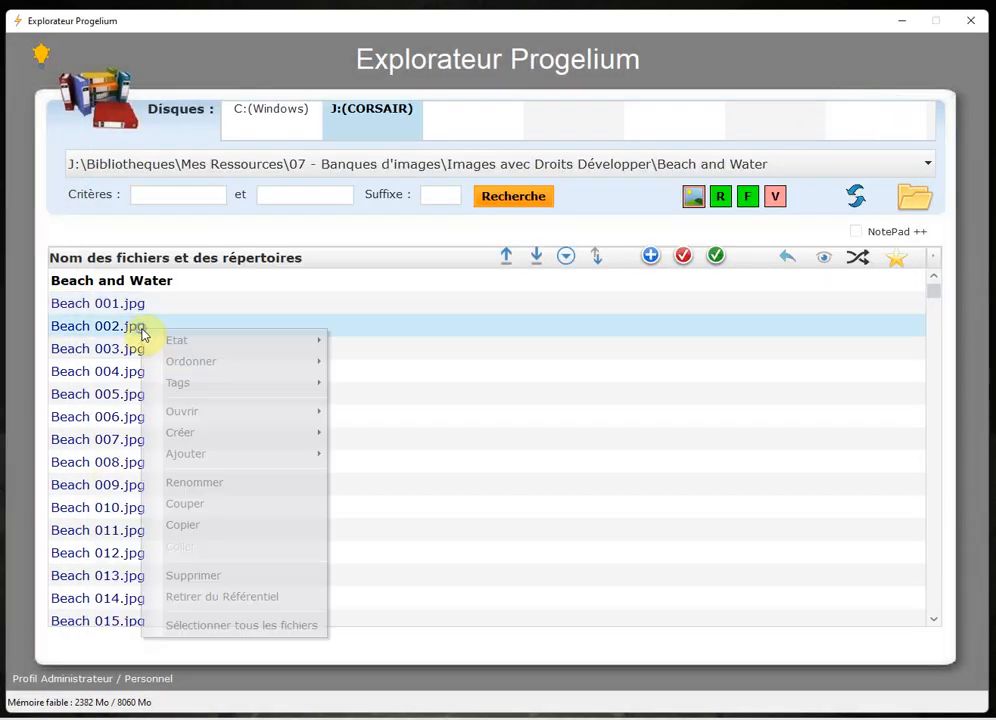
{"action": "mouse_move", "coordinate": [193, 381]}
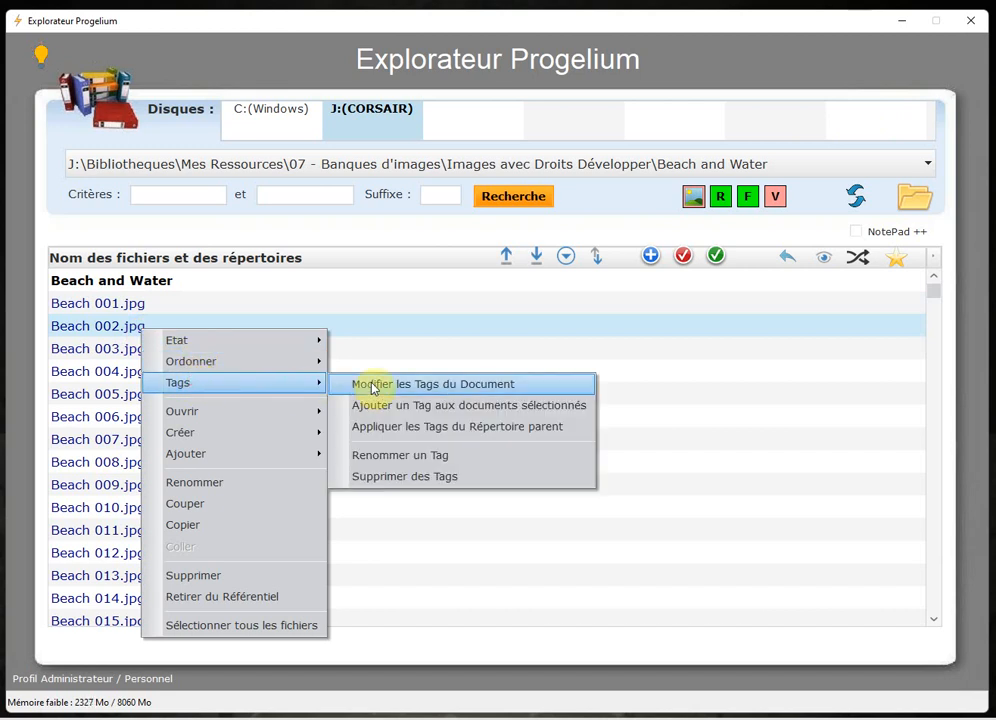
{"action": "left_click", "coordinate": [372, 386]}
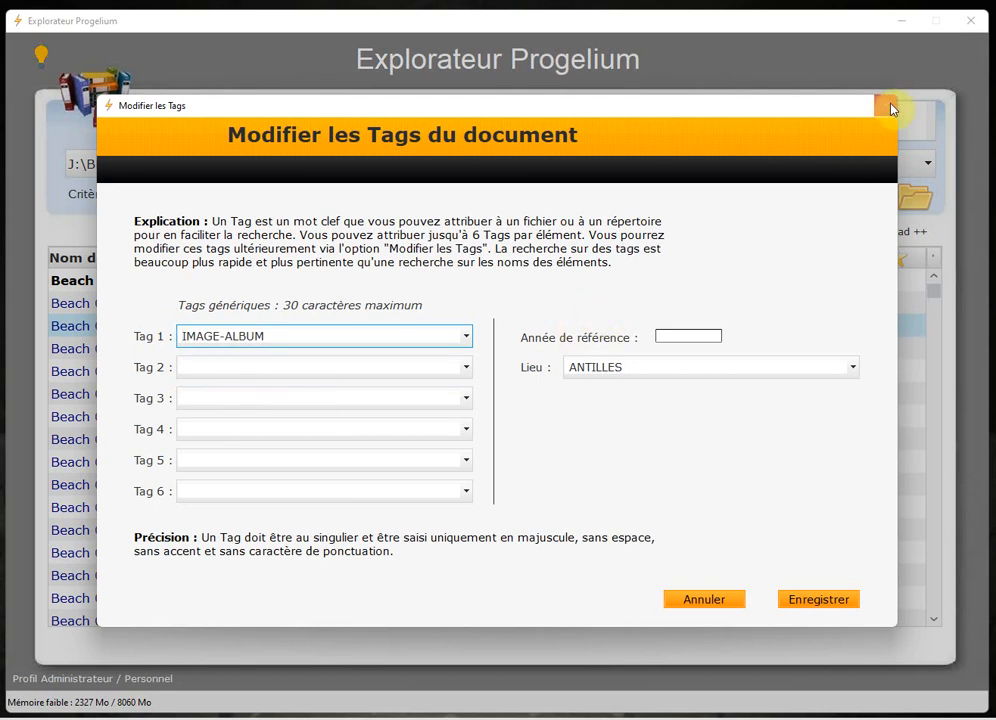
{"action": "left_click", "coordinate": [885, 108]}
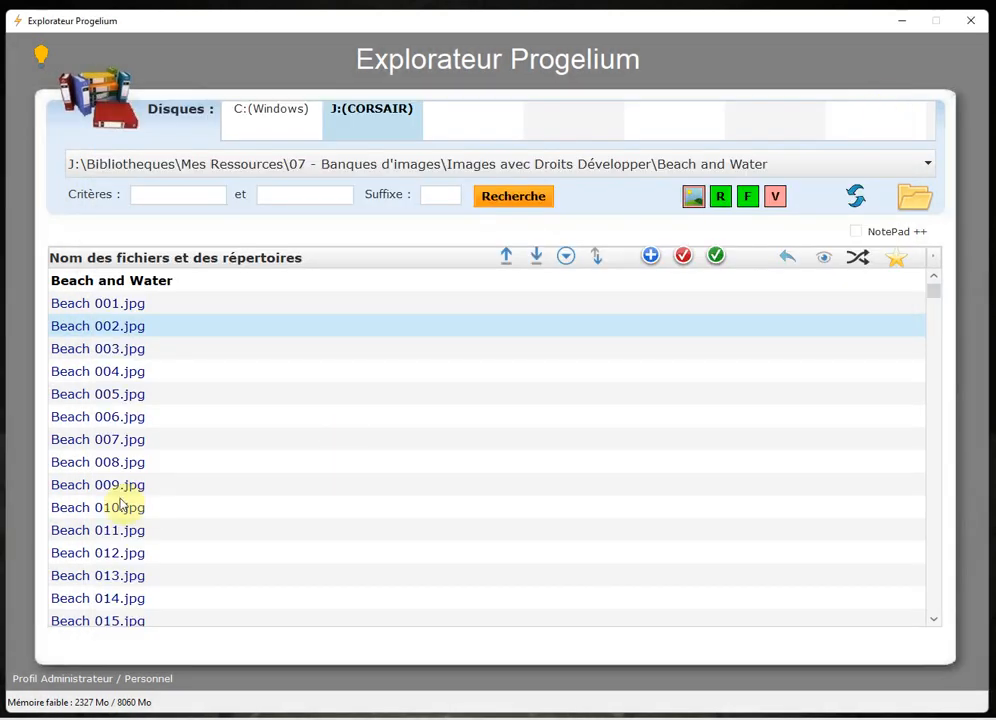
Reopen the tag deletion dialog from Beach 002.jpg and view the Utilisé column's filter options without applying one.
{"action": "right_click", "coordinate": [185, 324]}
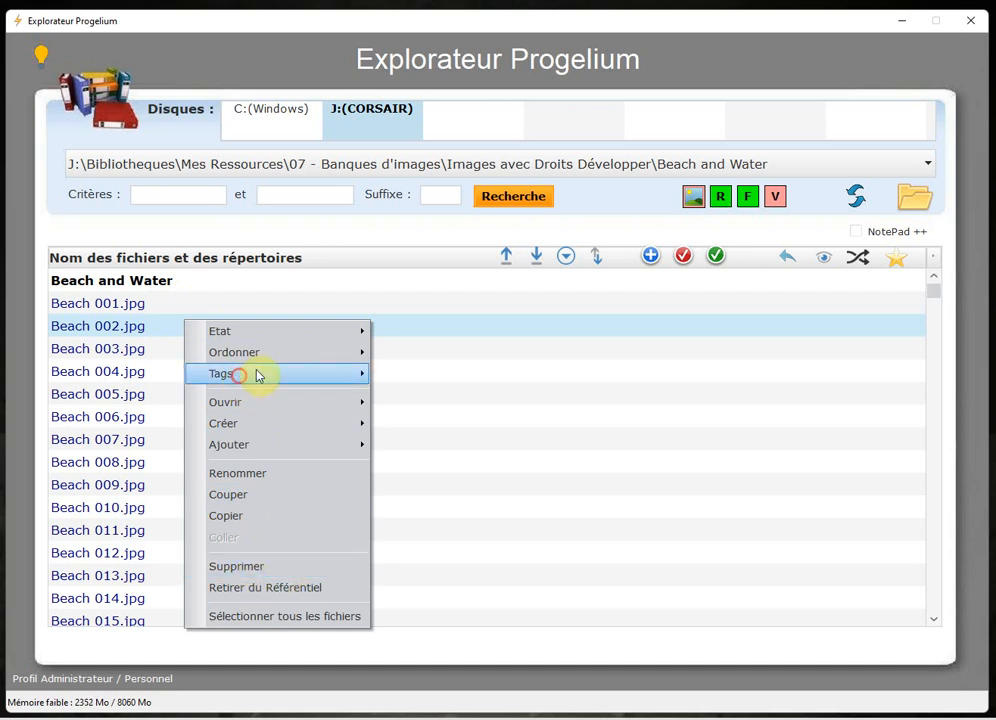
{"action": "mouse_move", "coordinate": [258, 373]}
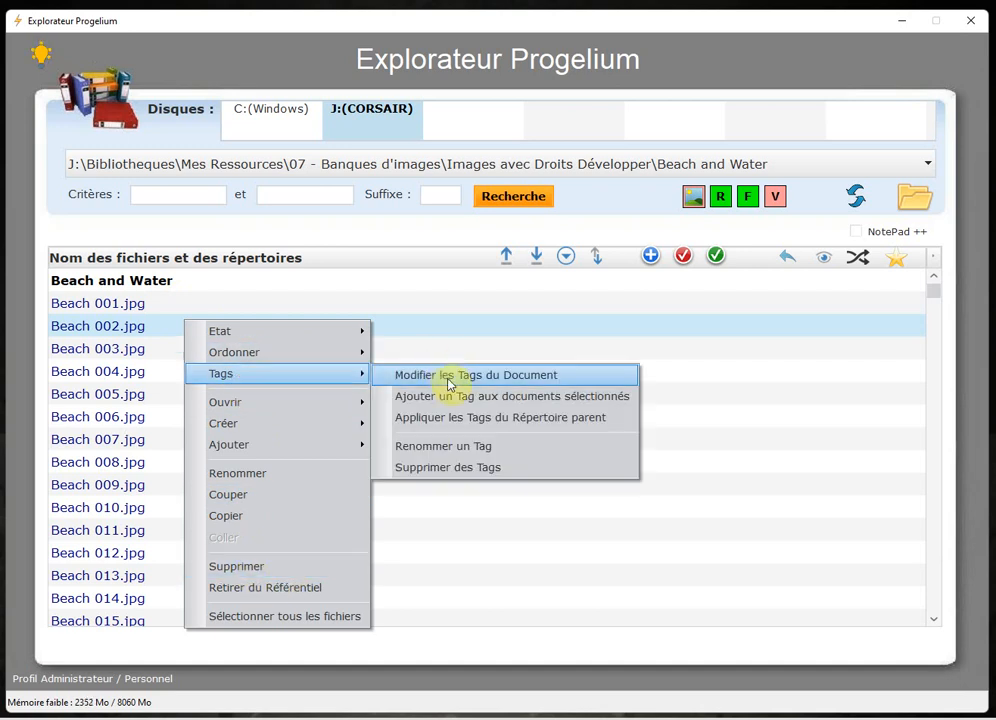
{"action": "left_click", "coordinate": [436, 470]}
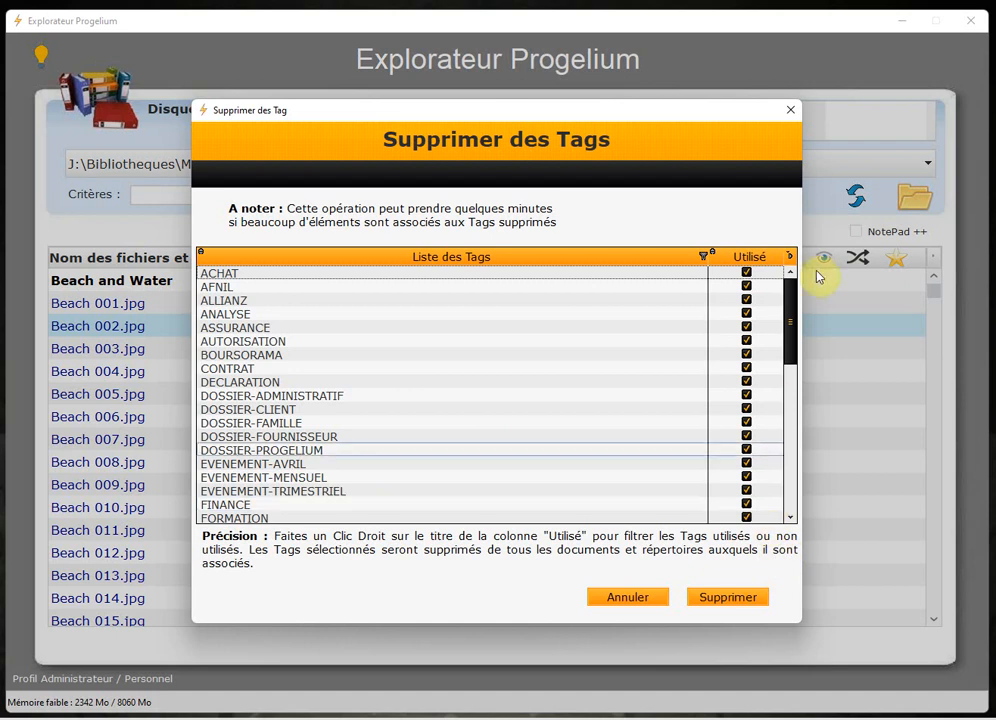
{"action": "right_click", "coordinate": [753, 260]}
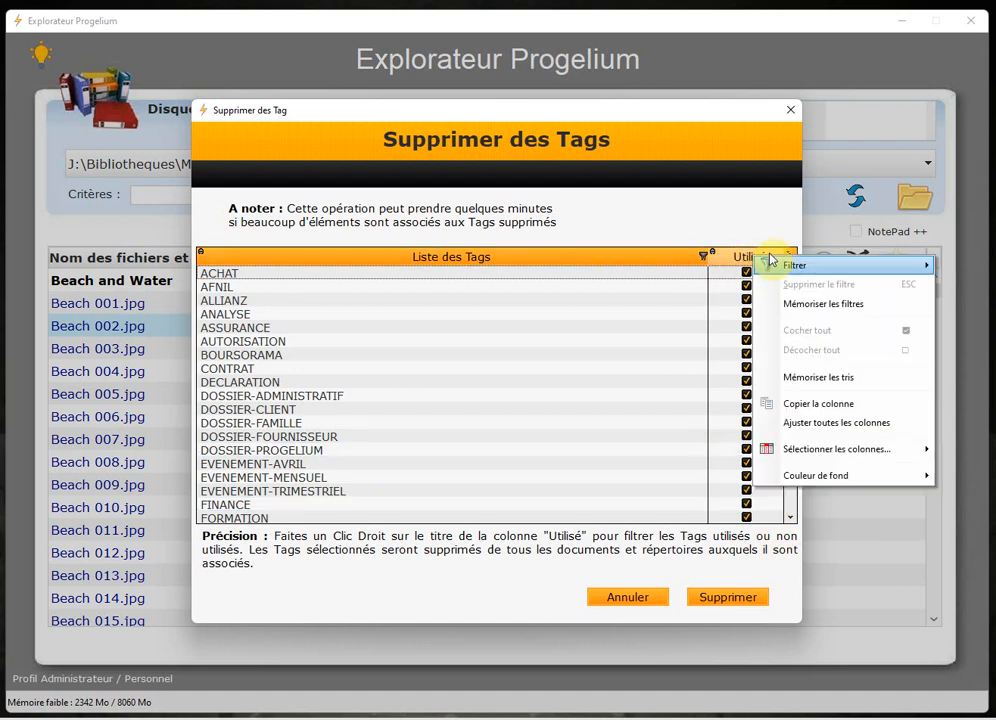
{"action": "mouse_move", "coordinate": [854, 266]}
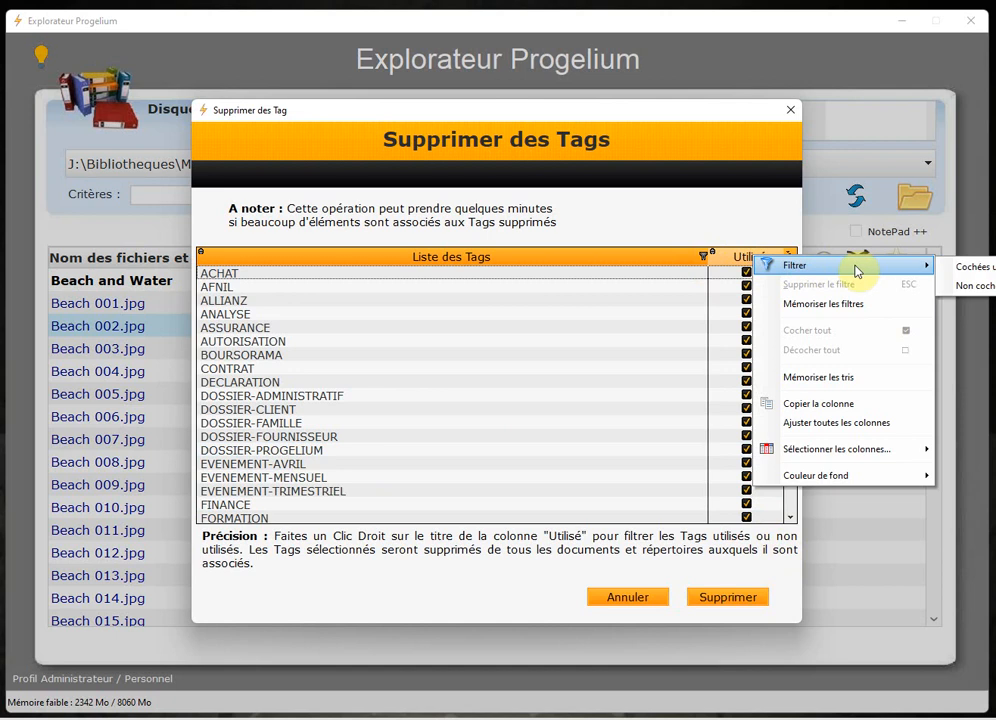
{"action": "left_click", "coordinate": [501, 259]}
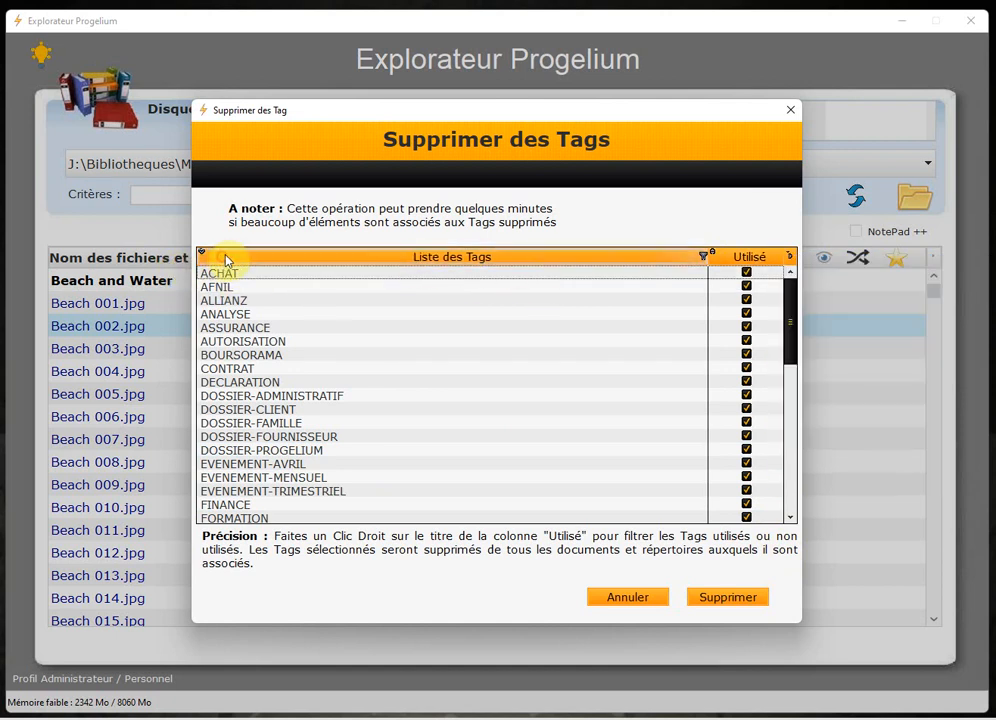
Sort the Liste des Tags column in descending and back in ascending order, and close the dialog without deleting anything.
{"action": "left_click", "coordinate": [270, 254]}
{"action": "left_click", "coordinate": [270, 255]}
{"action": "left_click", "coordinate": [266, 258]}
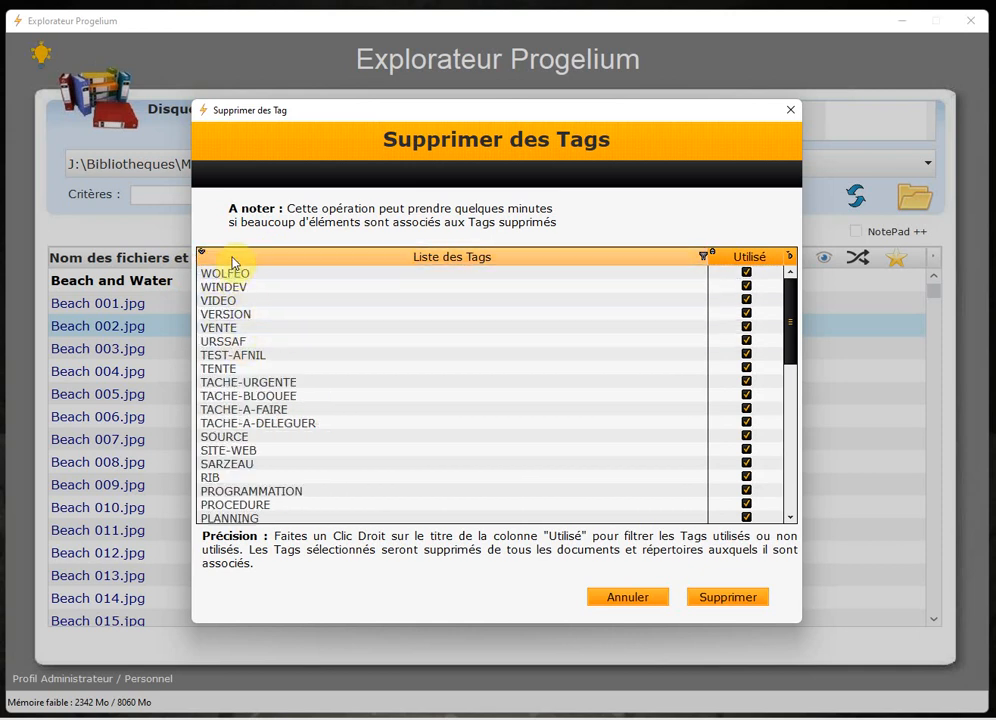
{"action": "left_click", "coordinate": [232, 257]}
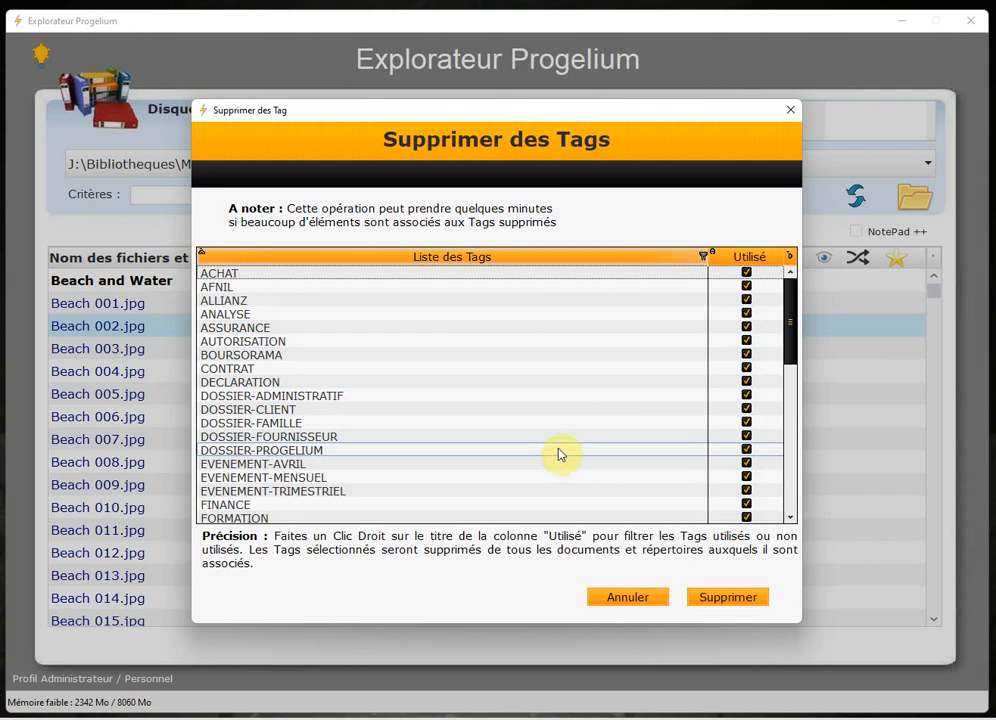
{"action": "left_click", "coordinate": [790, 111]}
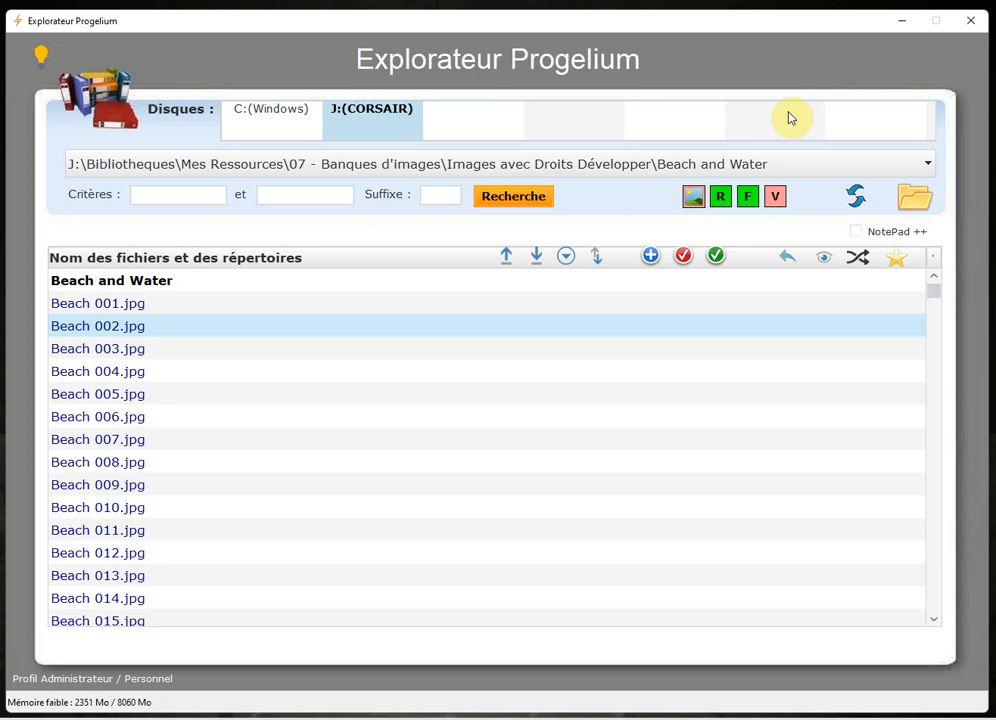